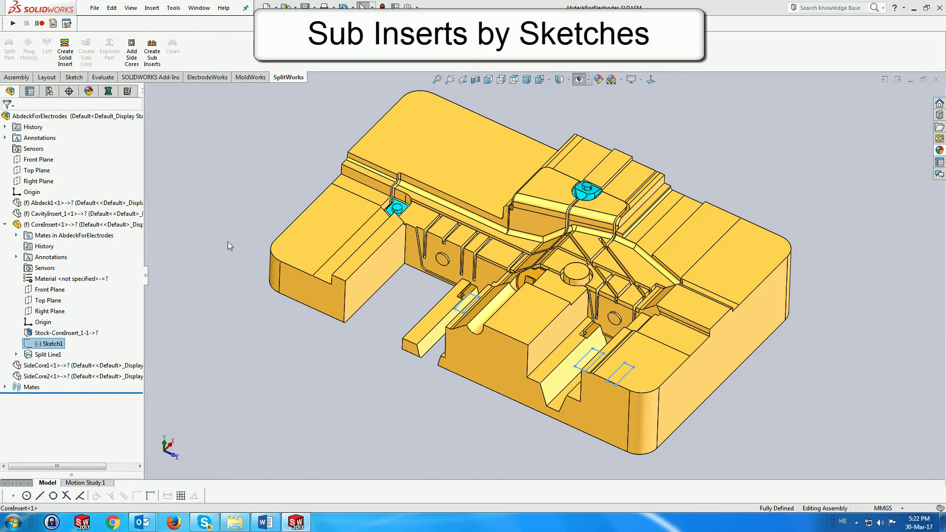
Step: Start Create Sub Inserts on the core insert by Sketch1, previewing Sub1, Sub2 and Sub3
left_click(153, 48)
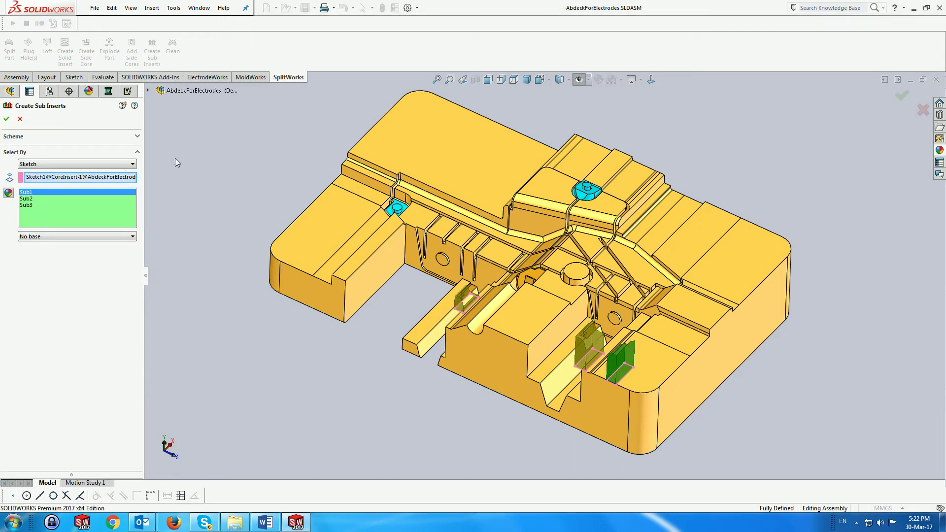
Step: Save Sub1, Sub2 and Sub3 as separate part files base1, base2 and base3
double_click(61, 191)
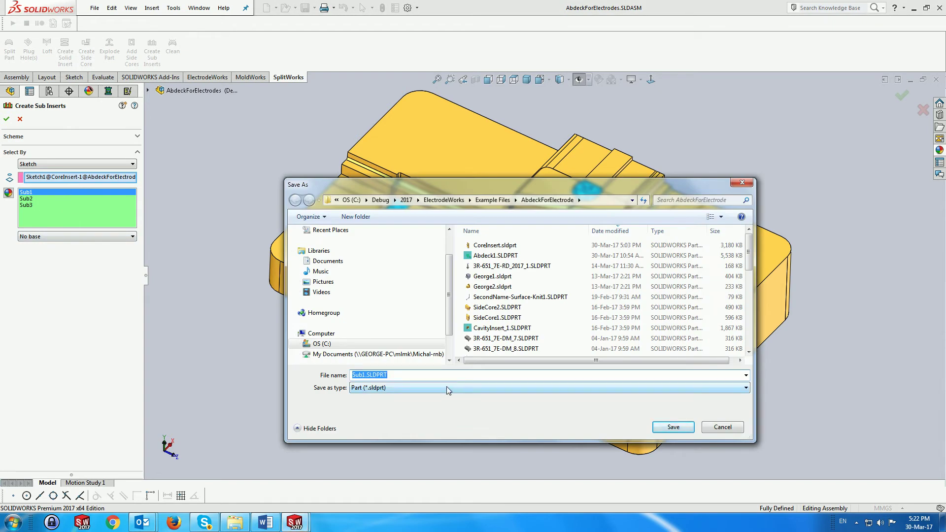
type("baqse")
key("BackSpace")
type("se1")
left_click(679, 429)
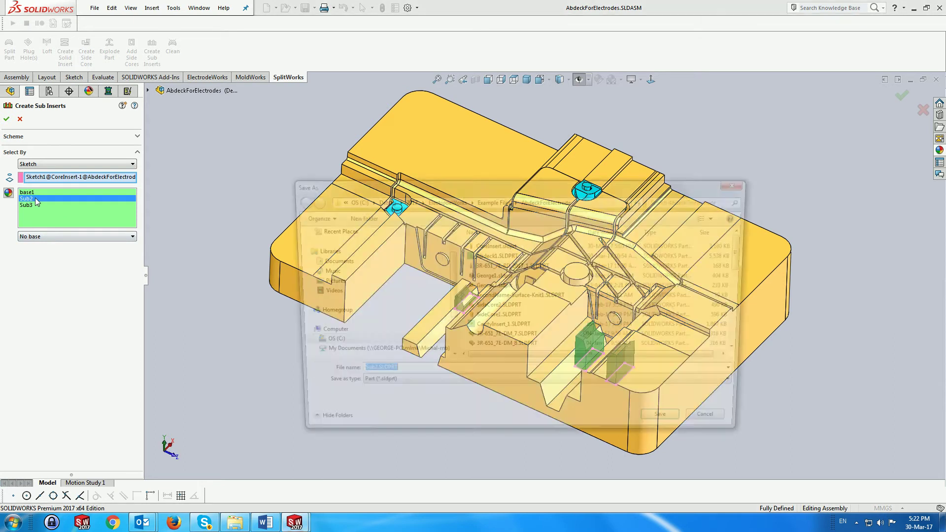
type("base2")
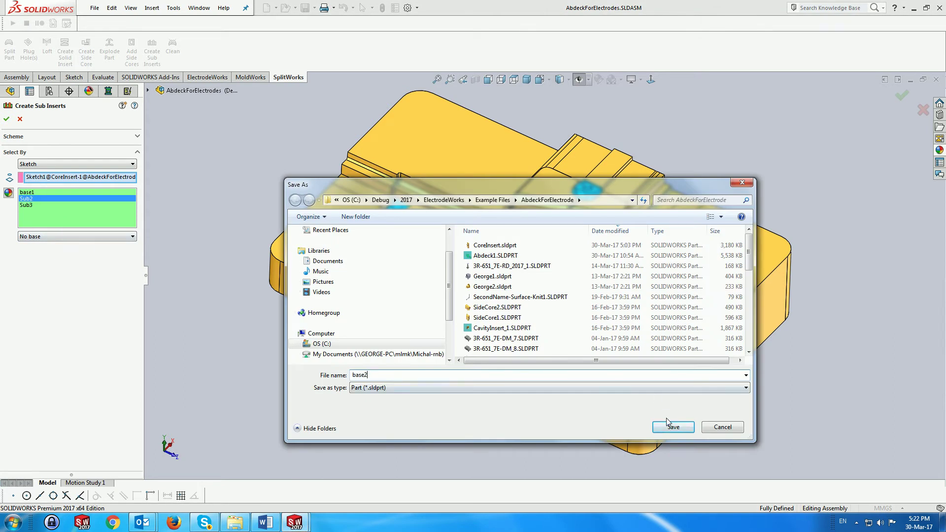
left_click(672, 426)
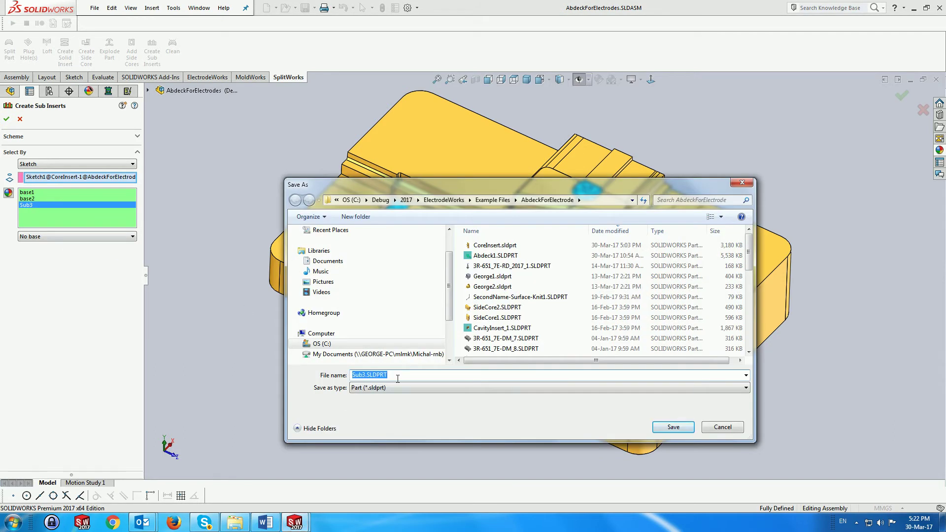
type("base3")
left_click(664, 426)
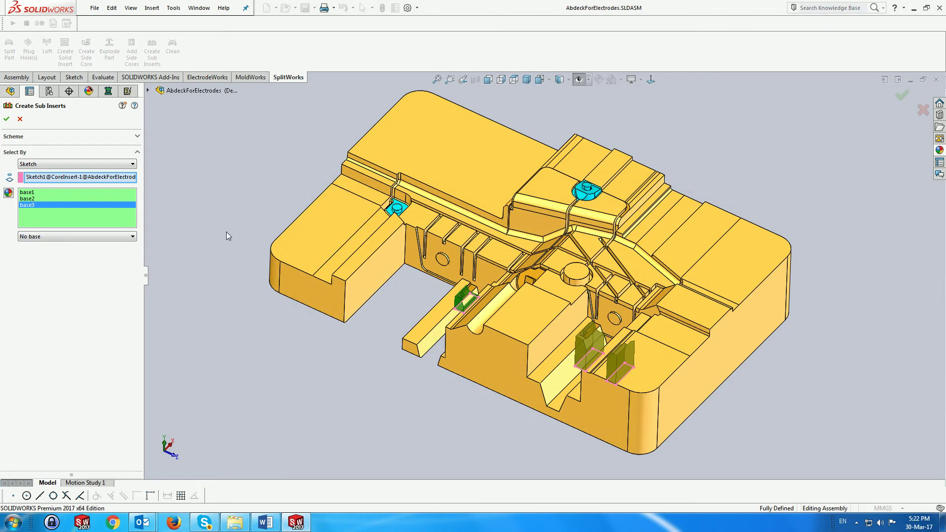
Step: Accept the sketch-based split and inspect the base1, base2 and base3 pockets in the core
left_click(6, 119)
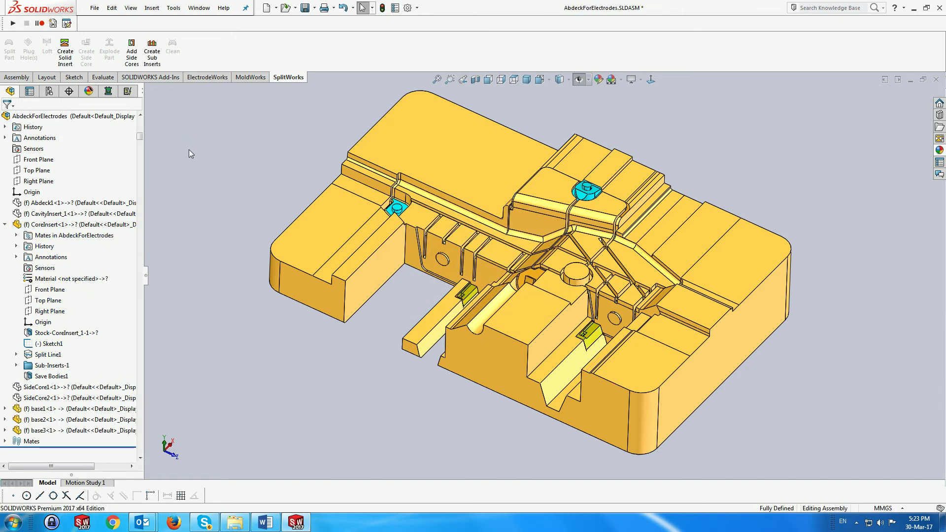
middle_click_drag(208, 170, 232, 177)
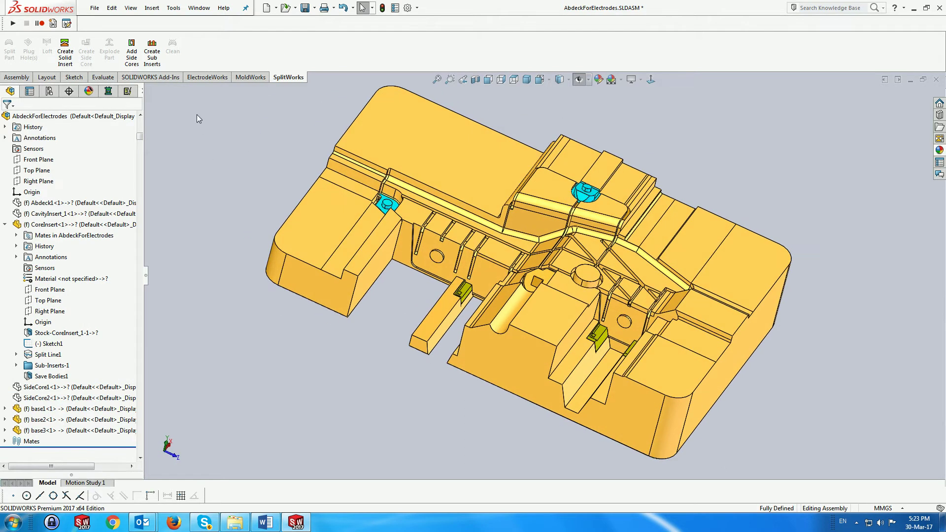
Step: Start a new sub-insert split by Color, using the core's bottom face as reference
left_click(151, 55)
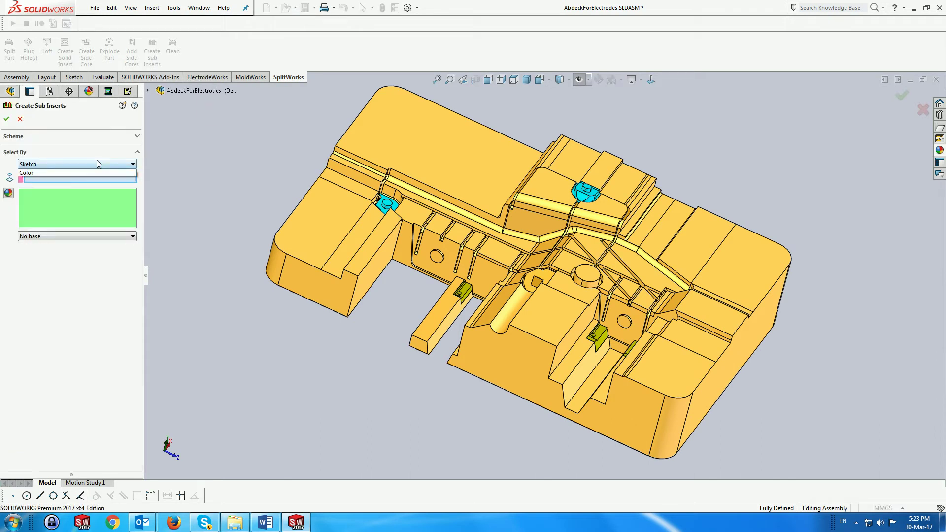
left_click(97, 163)
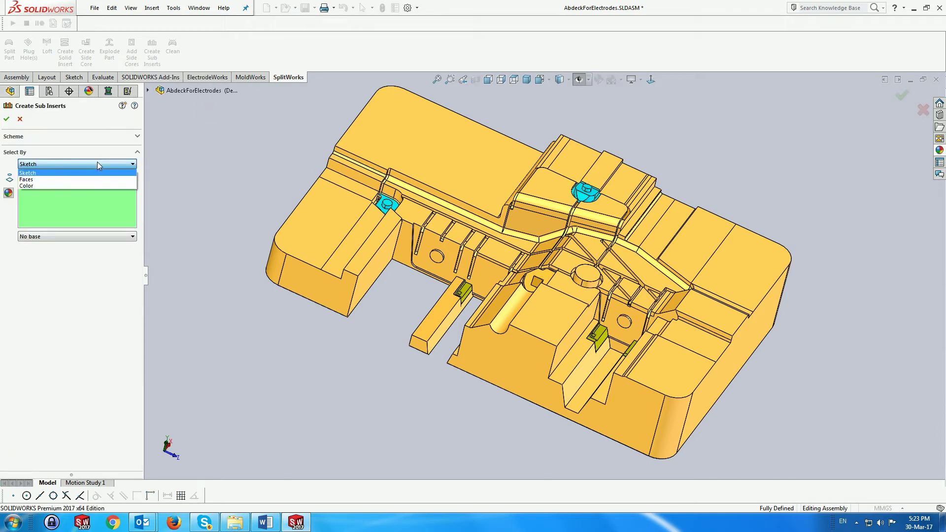
left_click(79, 186)
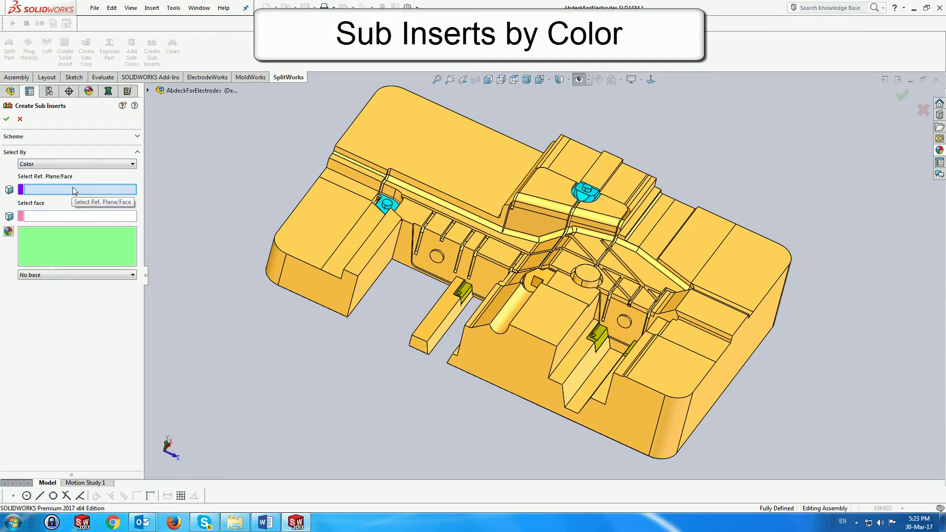
middle_click_drag(227, 292, 295, 147)
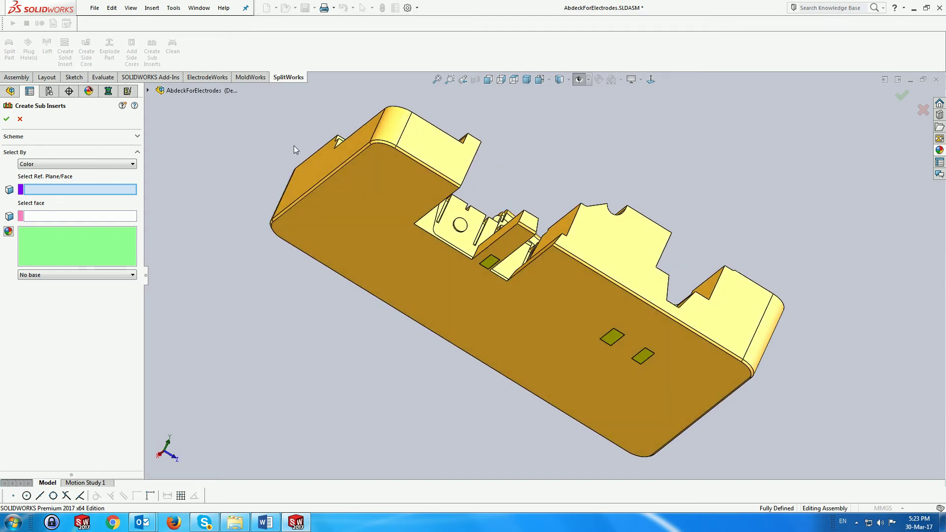
left_click(348, 228)
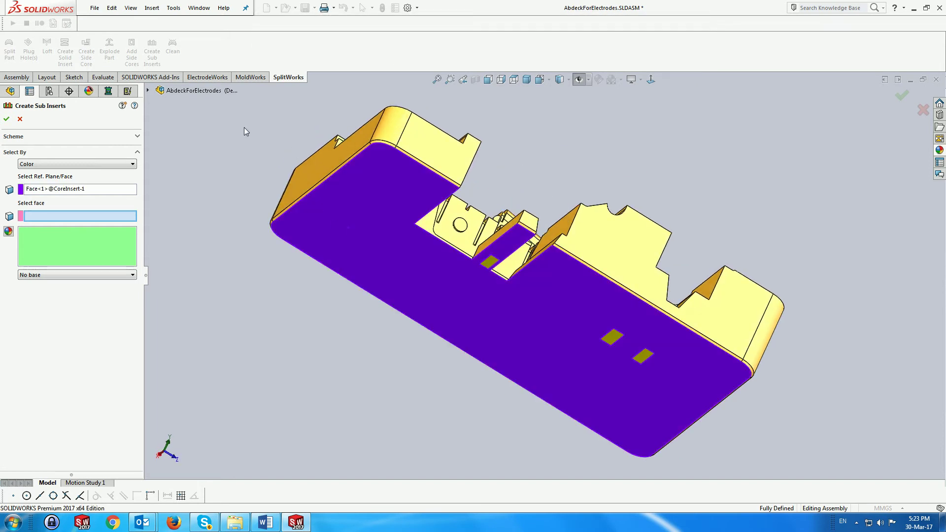
middle_click_drag(244, 127, 196, 292)
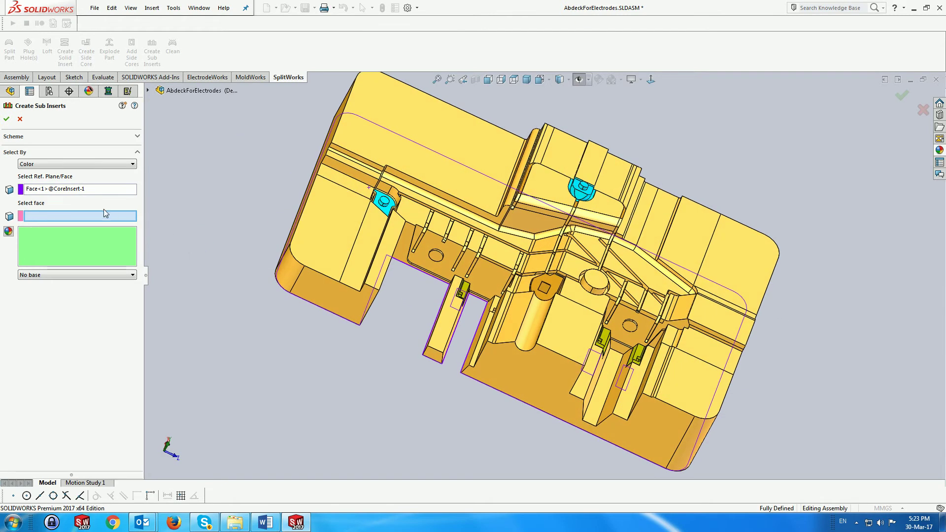
Step: Pick the cyan face and give Sub1 a 15.70 × 15.70 mm rectangular base
left_click(385, 204)
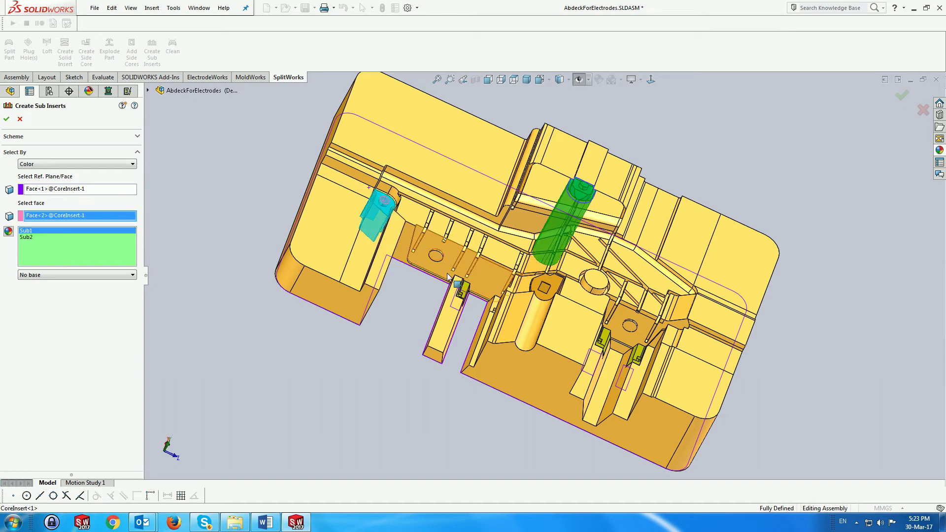
mouse_move(436, 254)
middle_mouse_down()
mouse_move(428, 207)
mouse_move(429, 246)
middle_mouse_up()
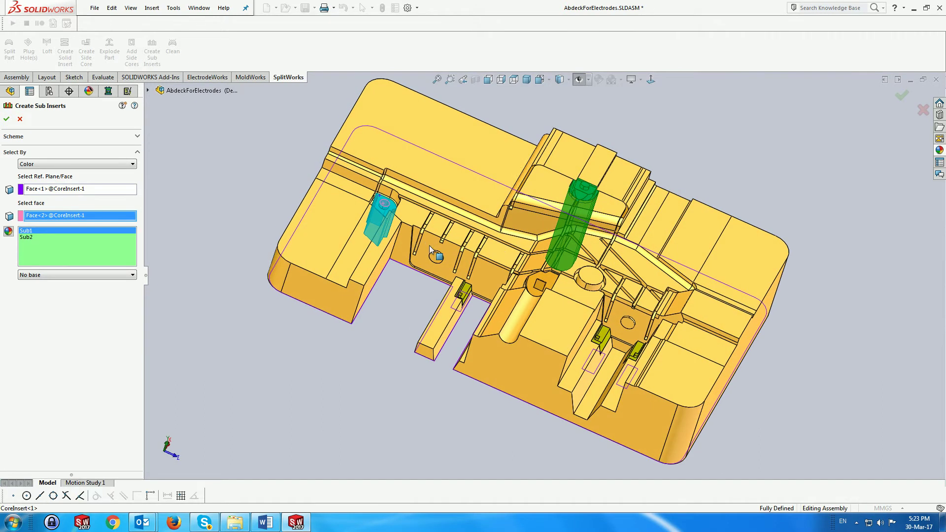
left_click(59, 274)
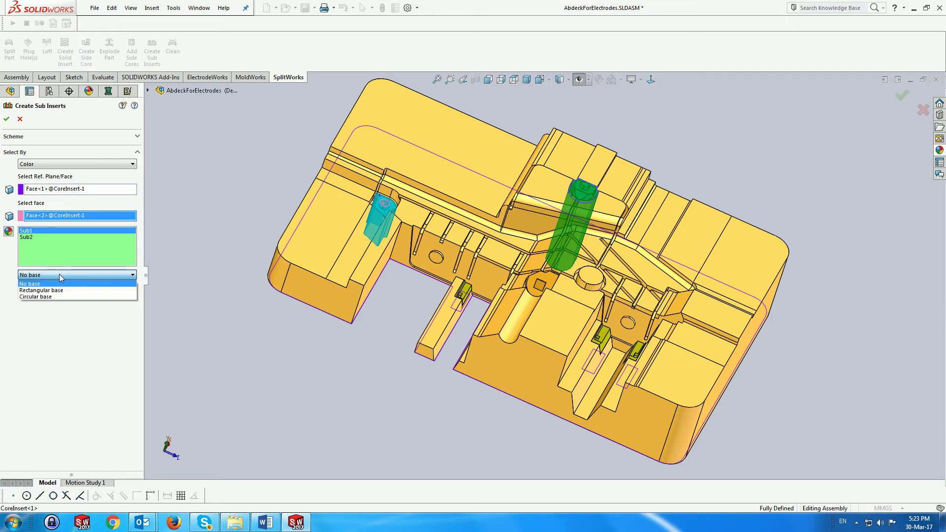
left_click(59, 290)
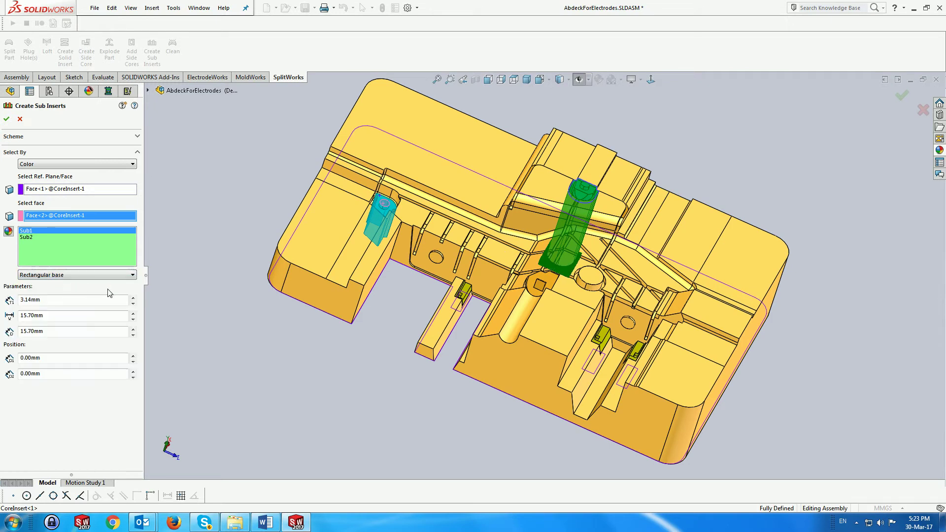
Step: Give Sub2 a 9.10 mm circular base
left_click(31, 238)
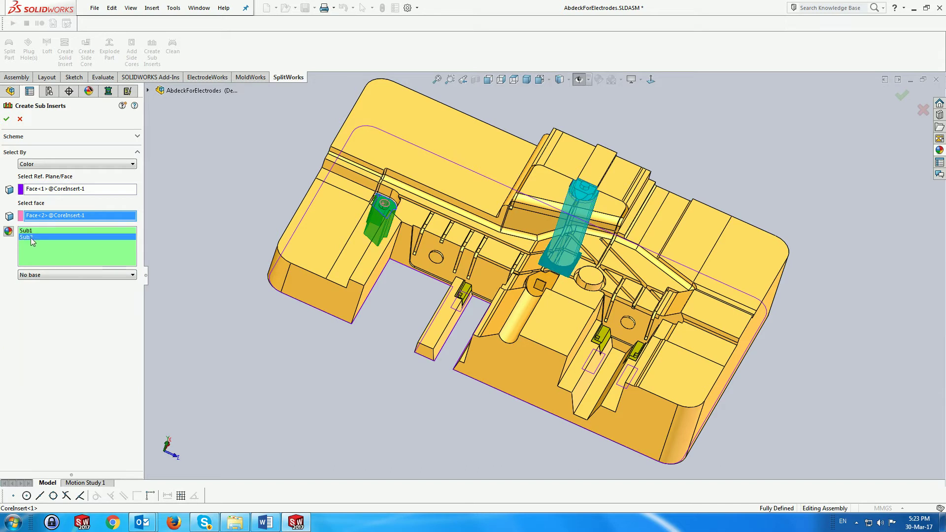
left_click(97, 275)
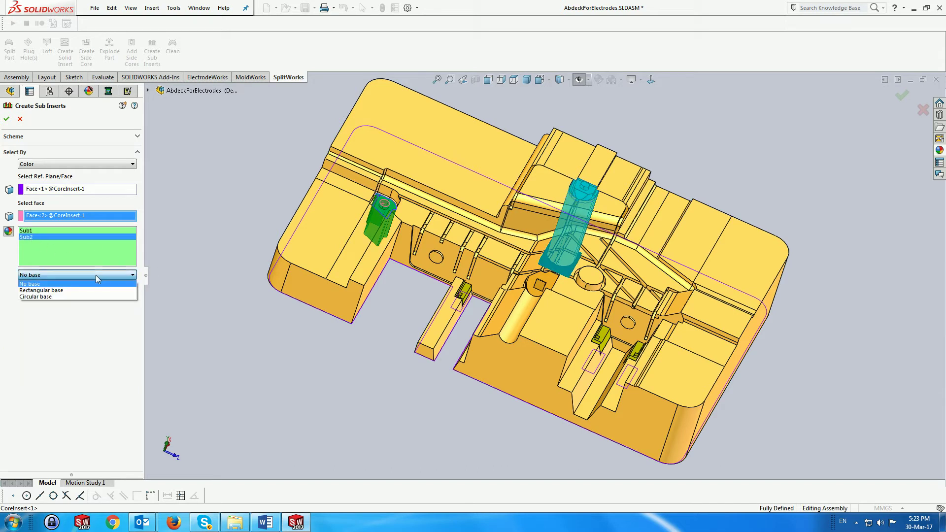
left_click(76, 295)
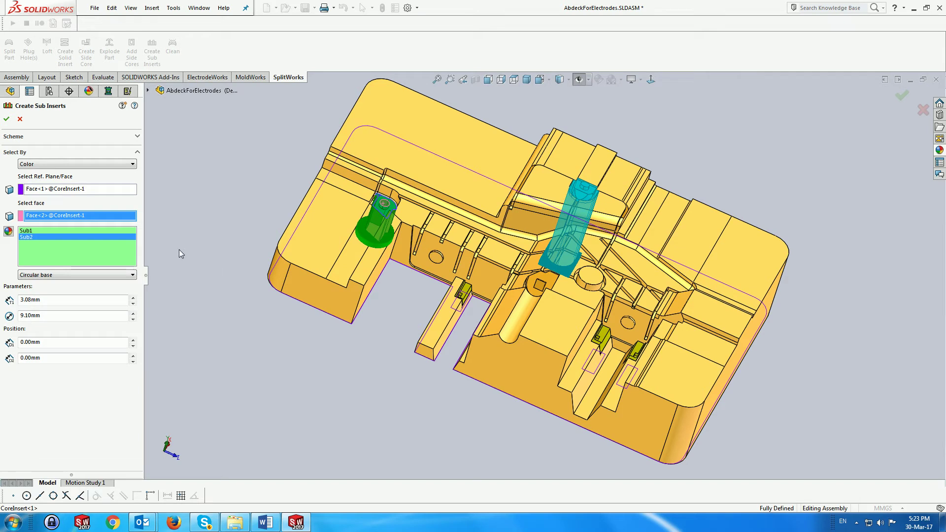
Step: Color Sub2 dark blue and confirm the colour-based split into Sub1 and Sub2
left_click(8, 232)
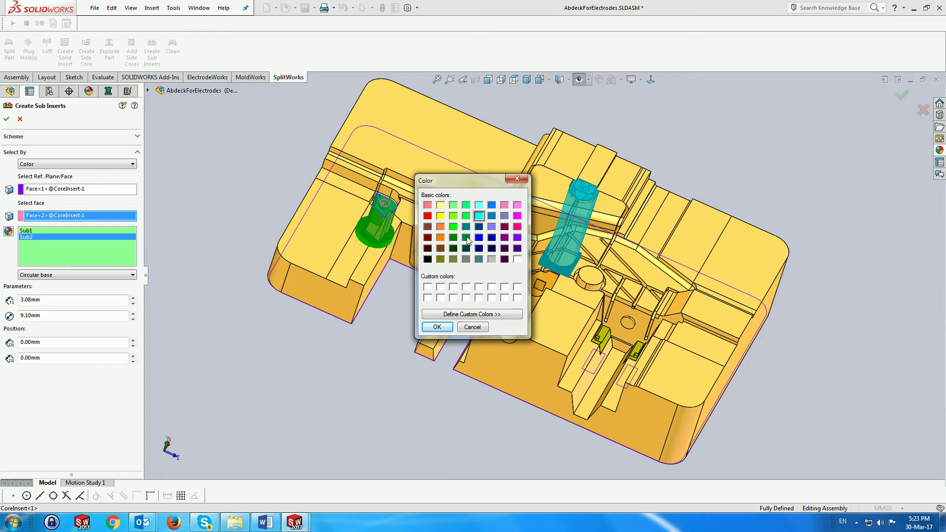
left_click(478, 238)
left_click(437, 327)
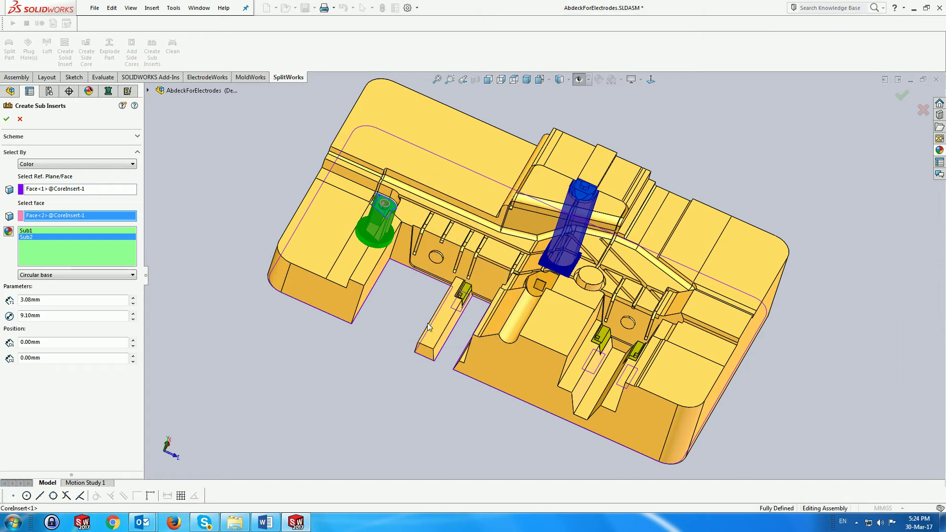
left_click(7, 118)
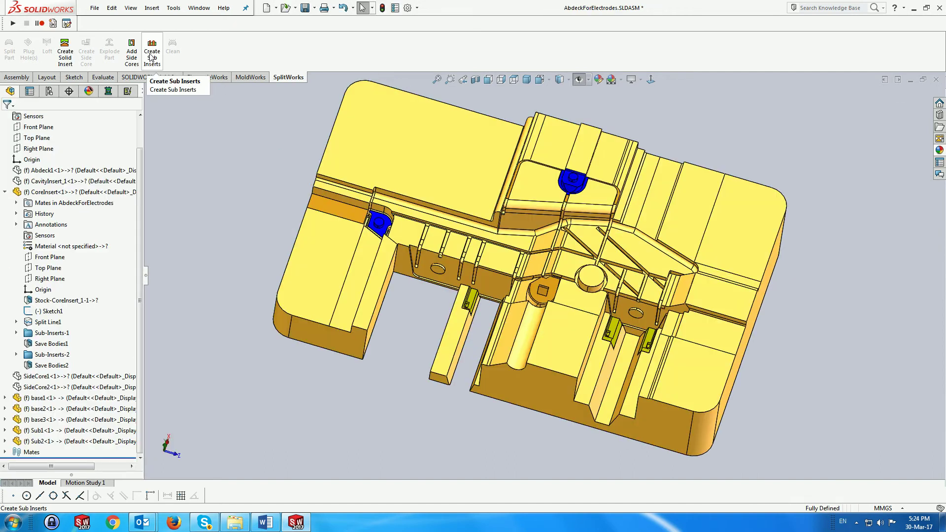
Step: Start another sub-insert split by Faces and zoom in on the round boss
left_click(152, 58)
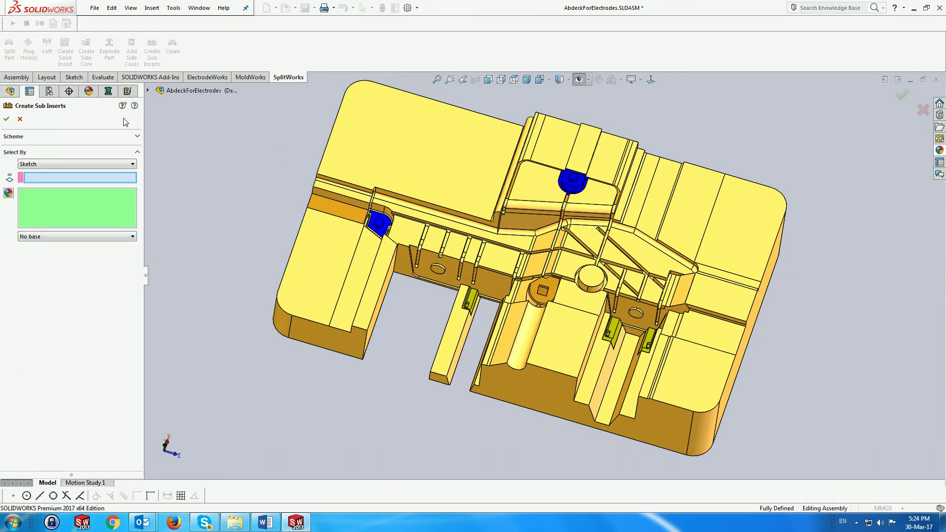
left_click(119, 164)
left_click(108, 176)
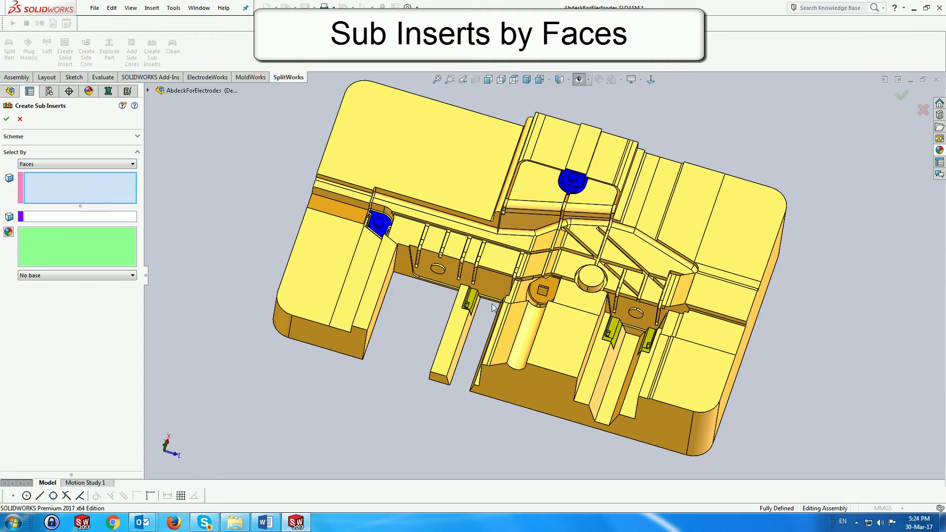
scroll(538, 292, "down", 5)
scroll(498, 320, "down", 2)
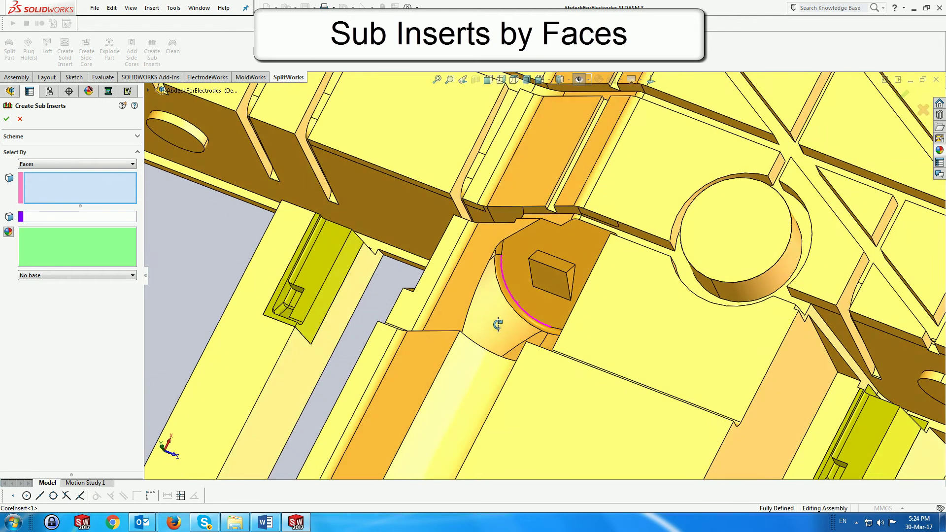
middle_click_drag(497, 324, 507, 321)
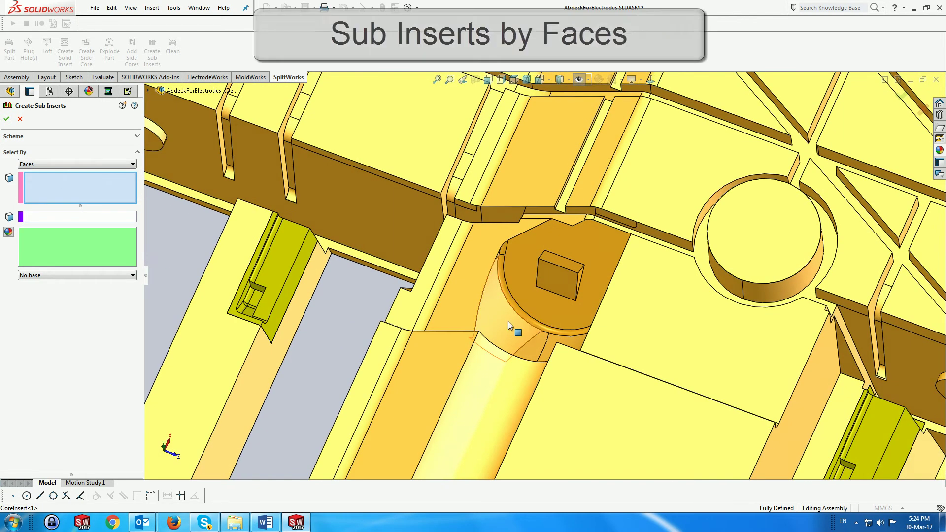
Step: Add the boss's ring, box front, top and side faces to Sub3
left_click(504, 282)
left_click(541, 280)
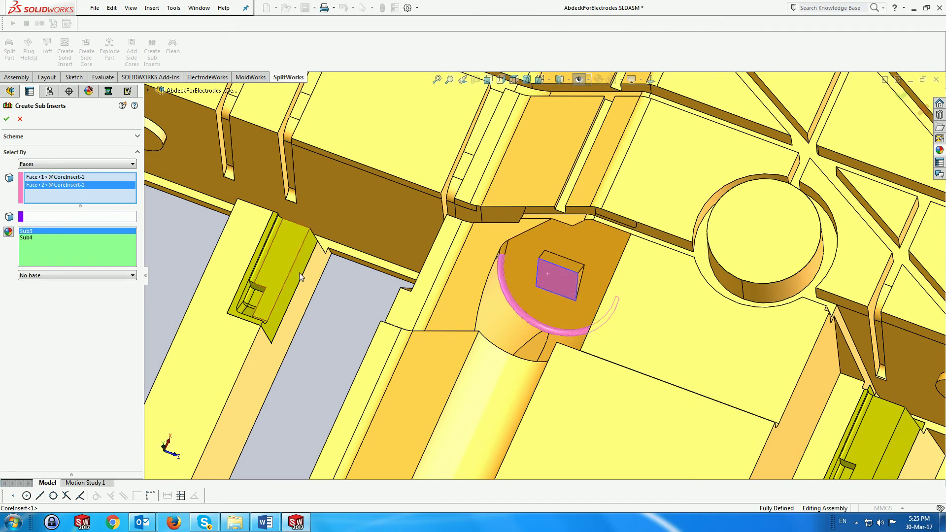
left_click(519, 273)
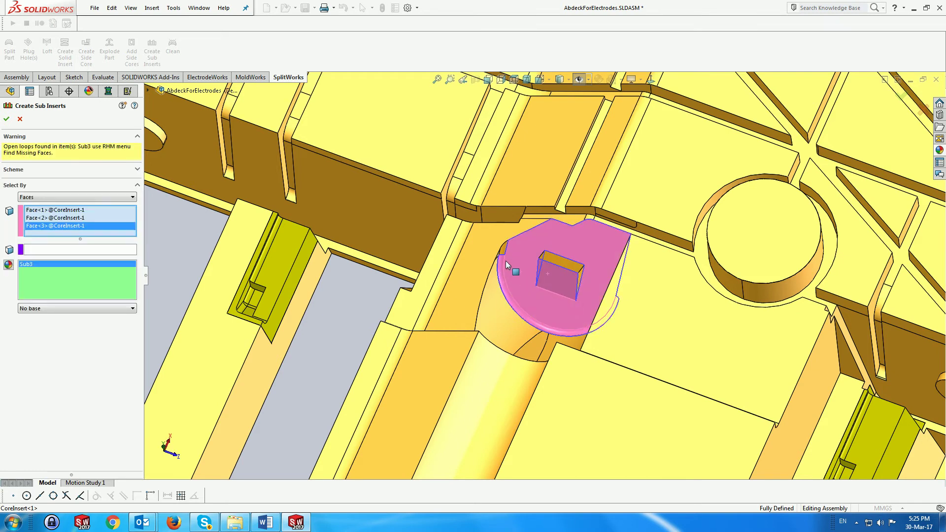
left_click(502, 250)
middle_click_drag(545, 273, 610, 279)
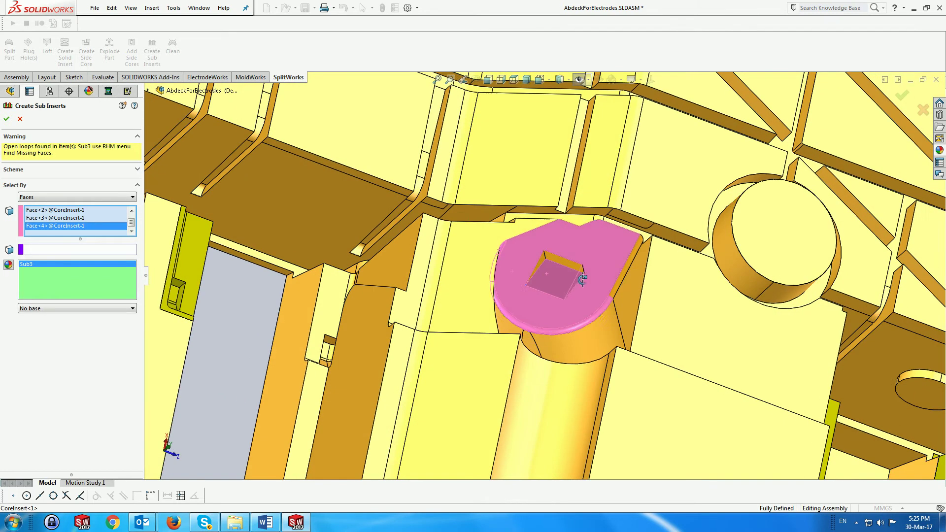
left_click(625, 272)
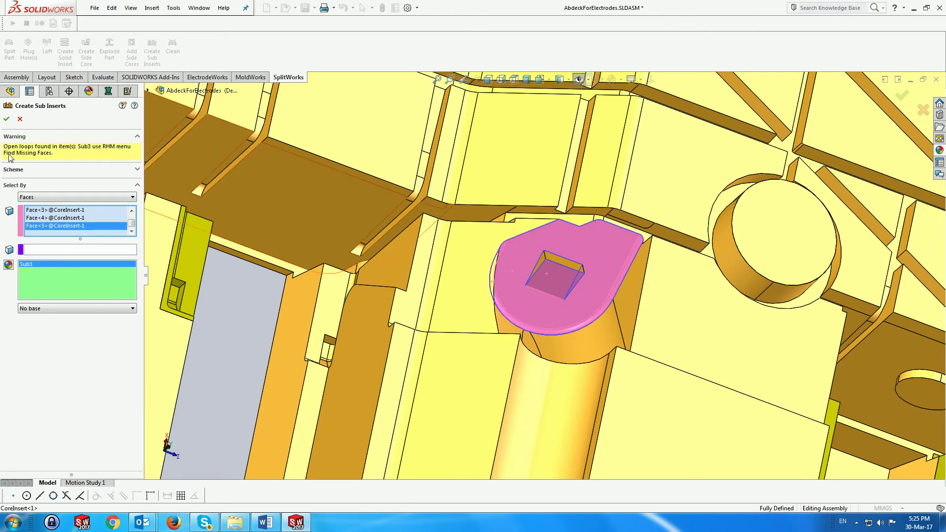
Step: Use Find Missing Faces to complete Sub3 up to Face<8>, clearing the open-loops warning
right_click(62, 228)
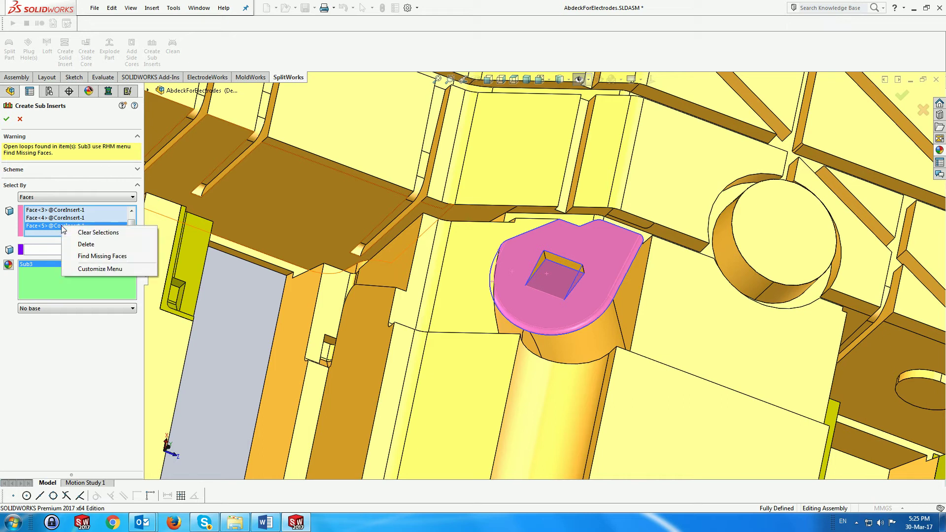
left_click(94, 257)
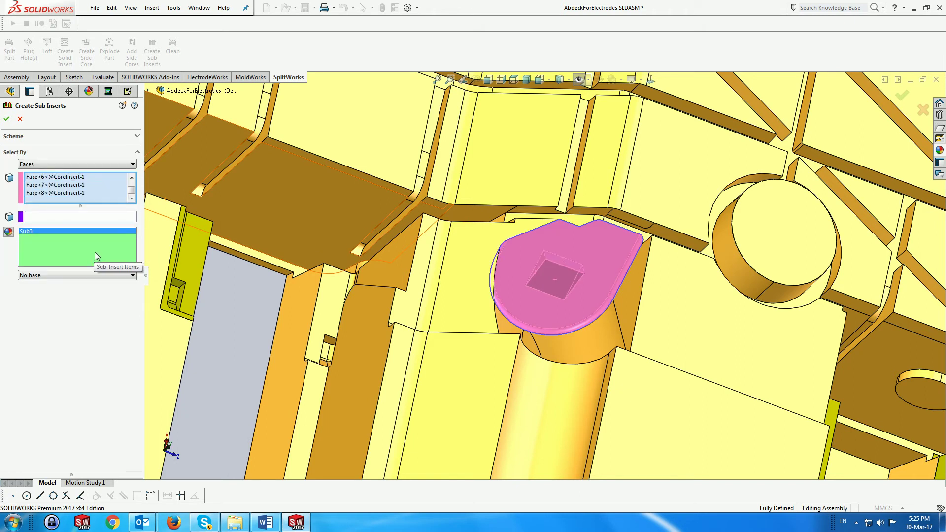
scroll(454, 314, "up", 5)
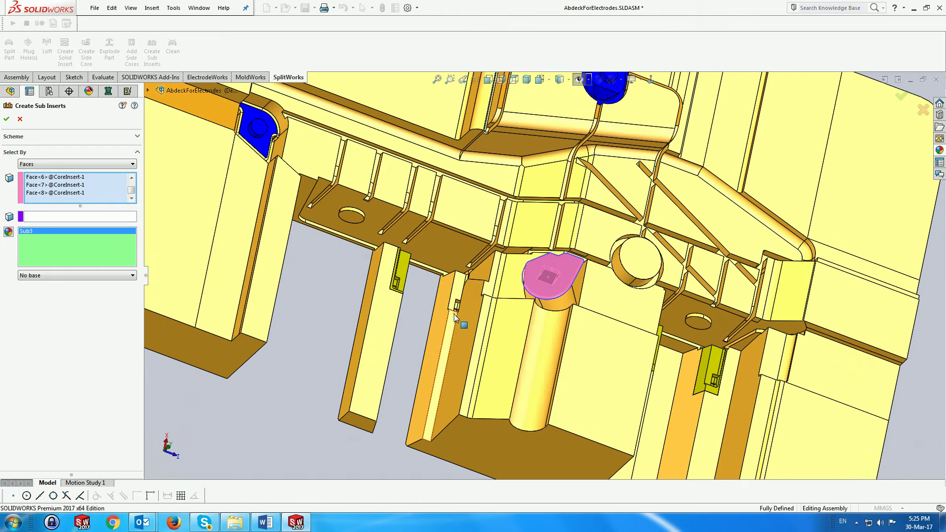
scroll(451, 312, "up", 3)
middle_click_drag(447, 309, 490, 186)
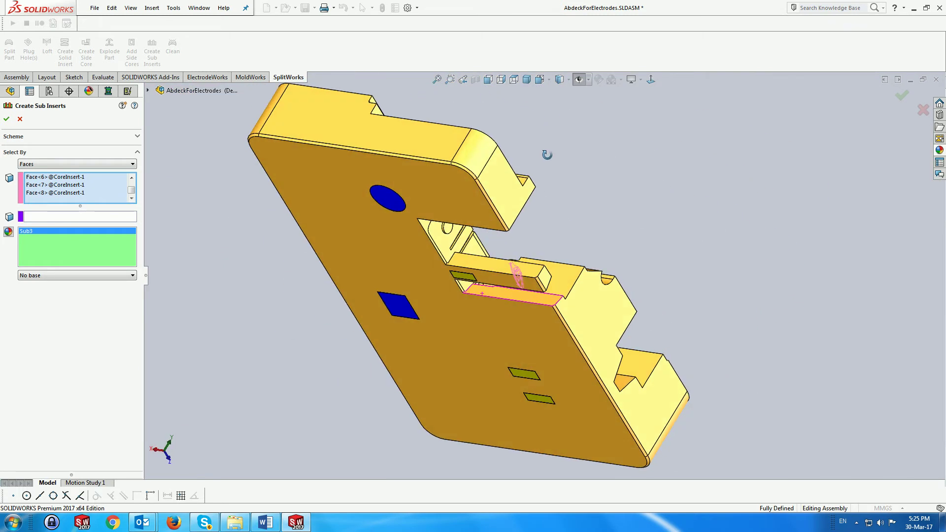
Step: Set the core's large bottom face as base and create the Sub-Inserts-3 feature
left_click(95, 217)
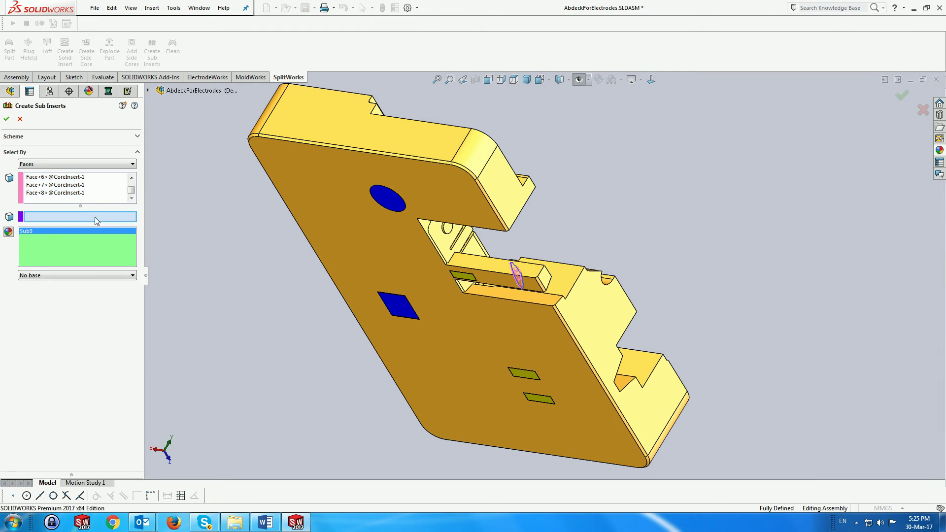
left_click(462, 326)
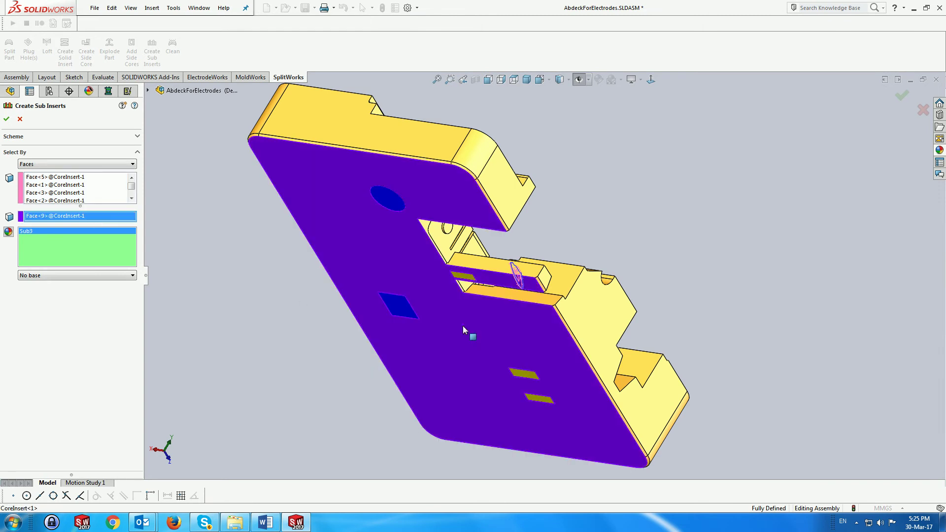
middle_click_drag(604, 210, 443, 218)
scroll(496, 299, "down", 3)
key("Return")
scroll(443, 218, "up", 4)
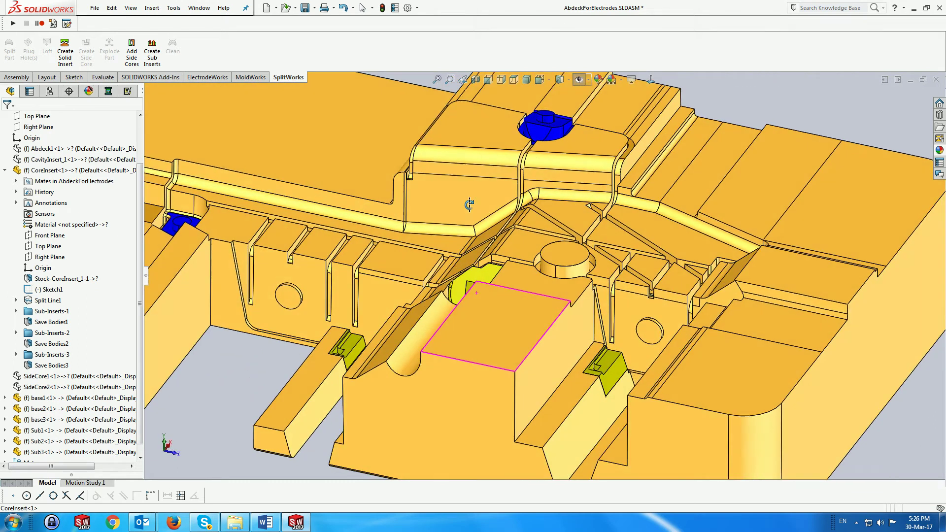
scroll(471, 214, "up", 3)
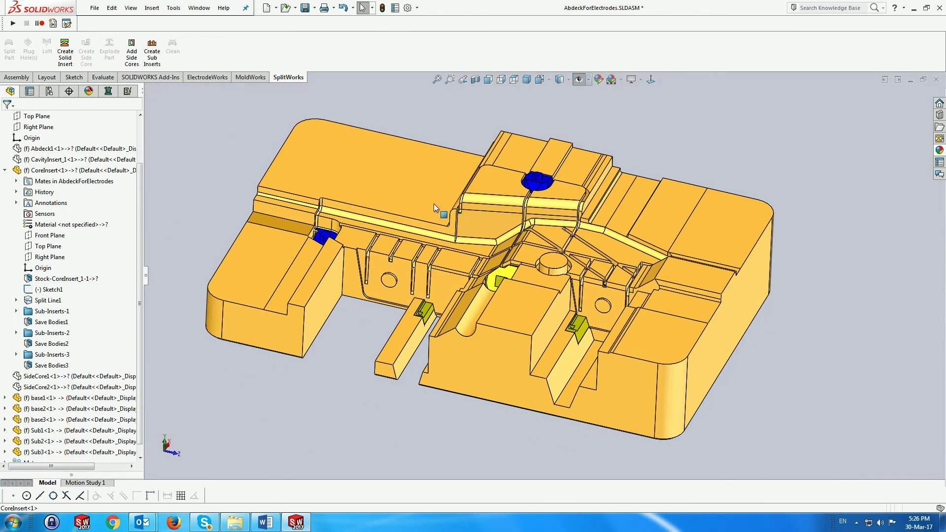
right_click(371, 181)
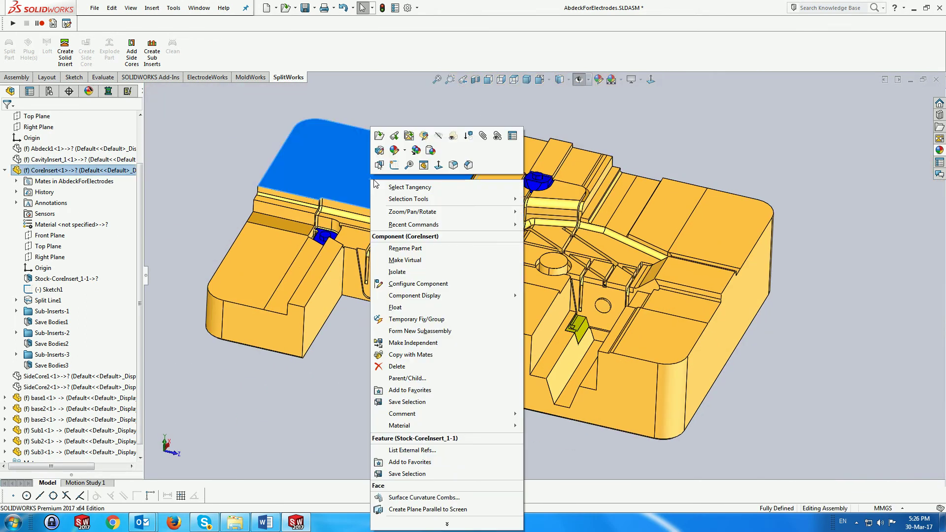
left_click(400, 272)
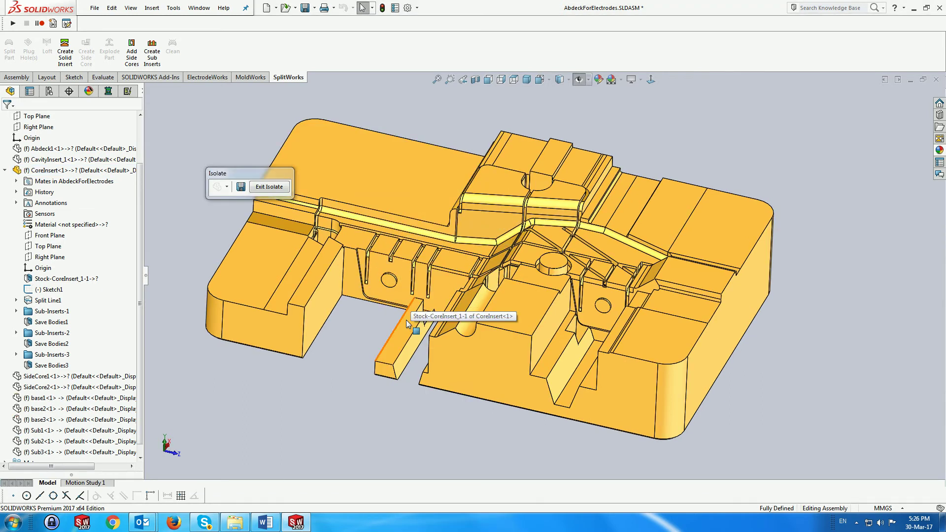
mouse_move(406, 320)
middle_mouse_down()
mouse_move(390, 442)
mouse_move(387, 428)
mouse_move(408, 448)
mouse_move(394, 454)
mouse_move(398, 321)
middle_mouse_up()
left_click(273, 186)
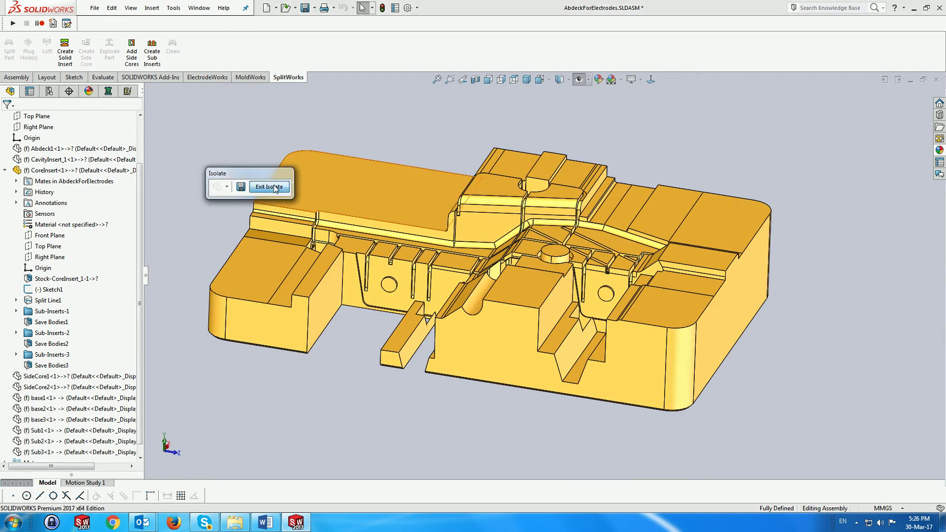
left_click(87, 399)
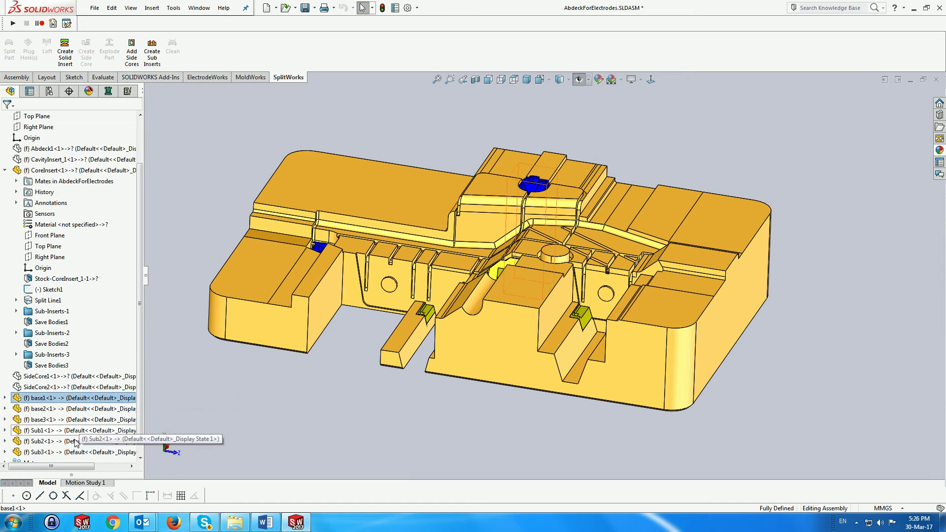
left_click(68, 453, "shift")
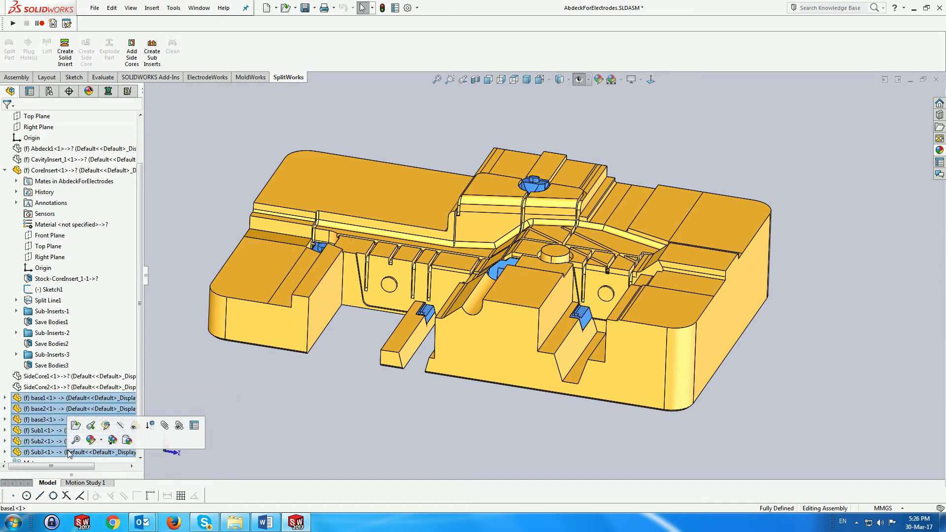
right_click(58, 434)
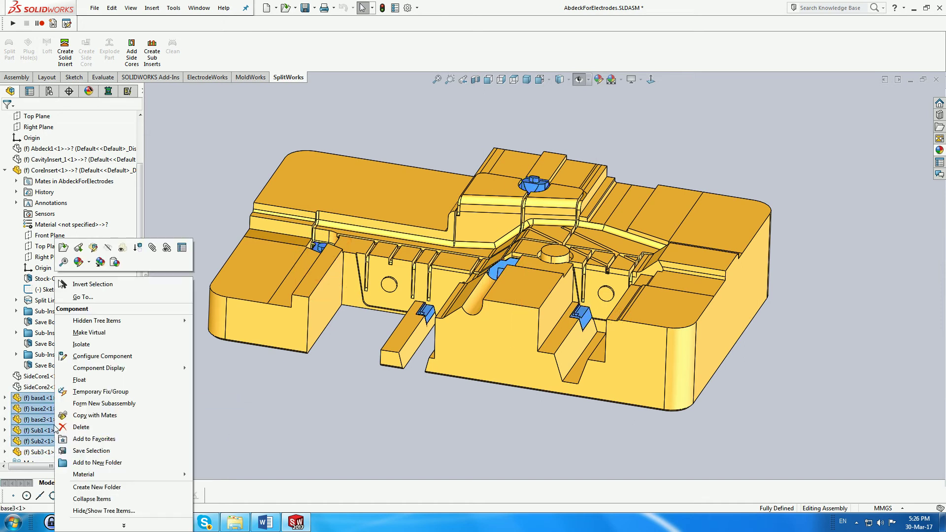
left_click(81, 345)
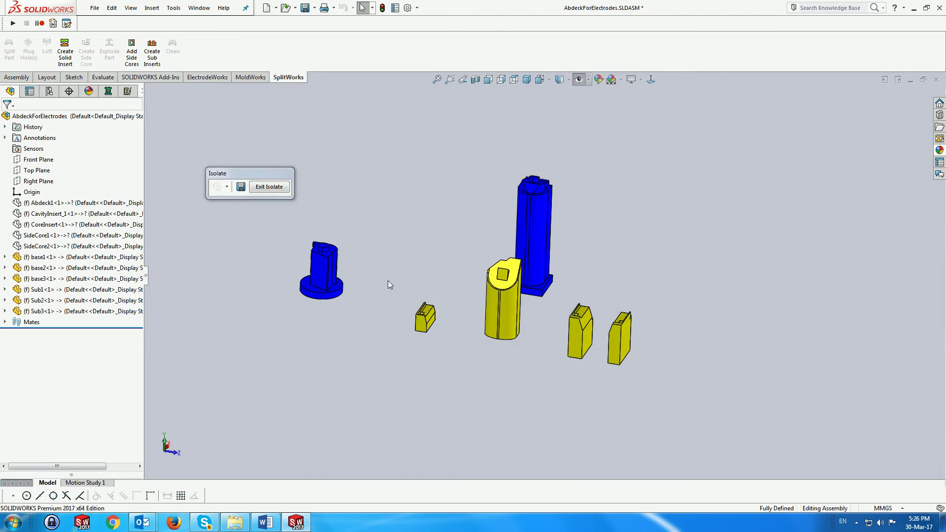
middle_click_drag(363, 287, 381, 268)
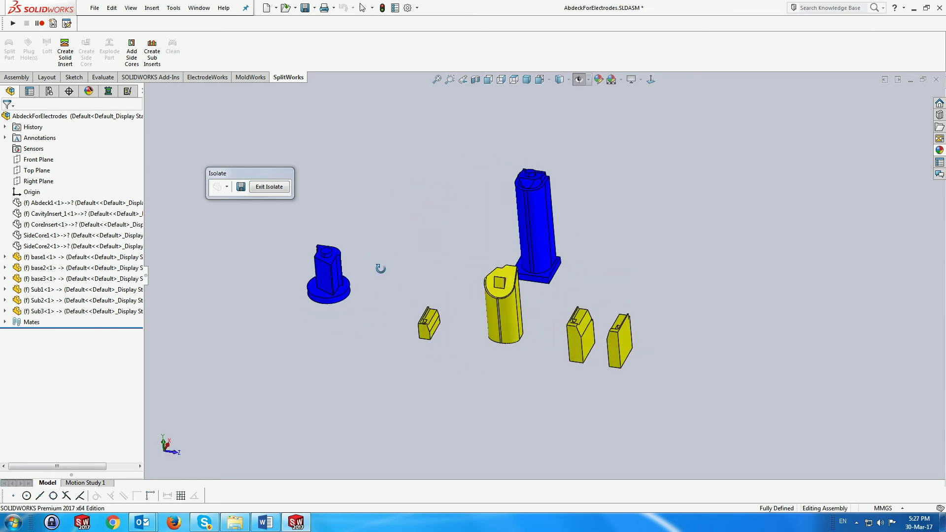
left_click(268, 186)
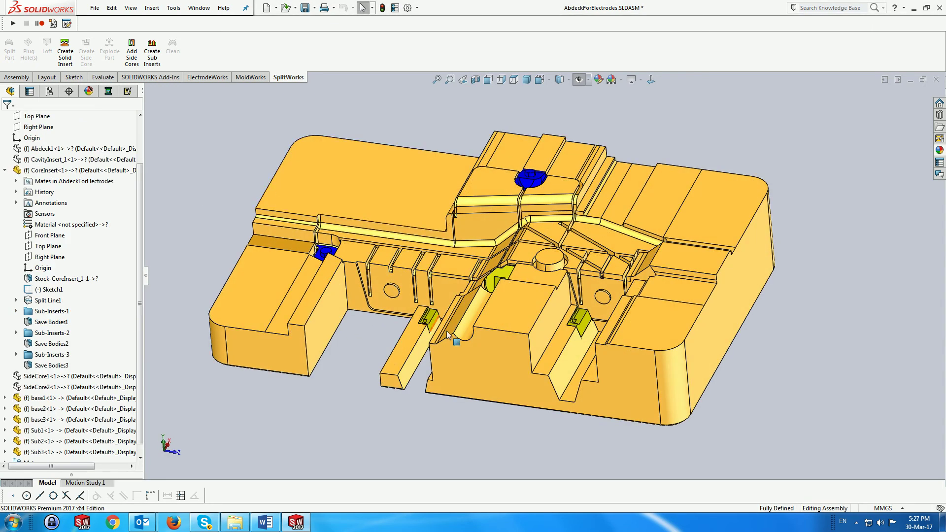
Step: Pick the Sub3 sub-insert and select Sketch17 under Sub-Inserts-3 > Boss-Extrude8 in the tree
middle_click_drag(398, 351, 474, 253)
scroll(520, 302, "down", 6)
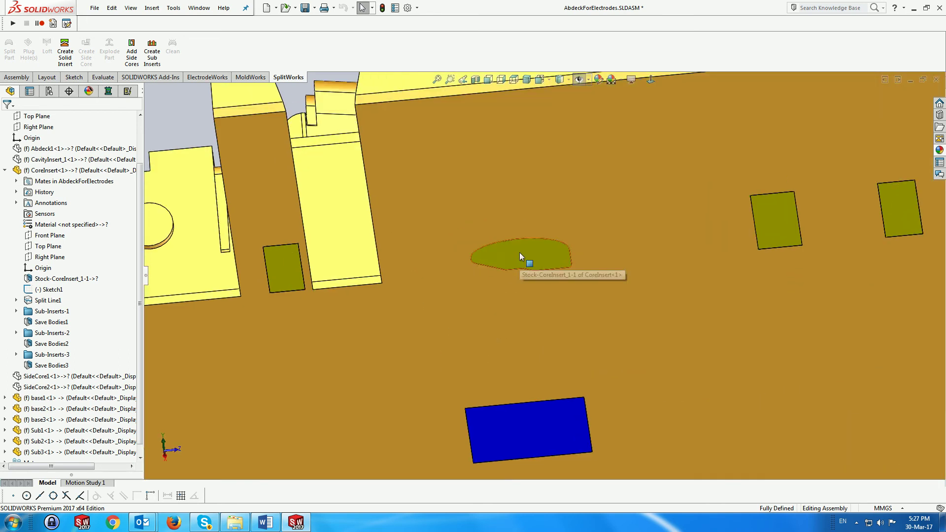
left_click(519, 254)
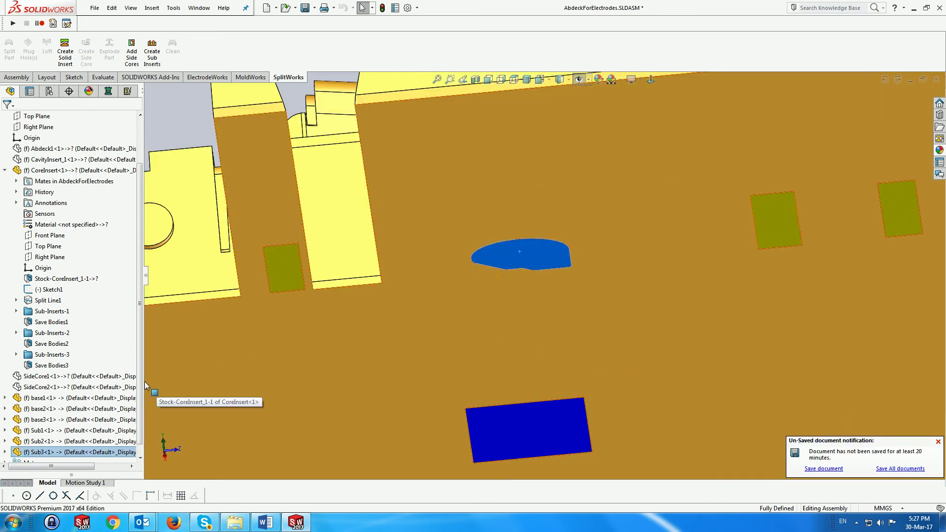
left_click(17, 355)
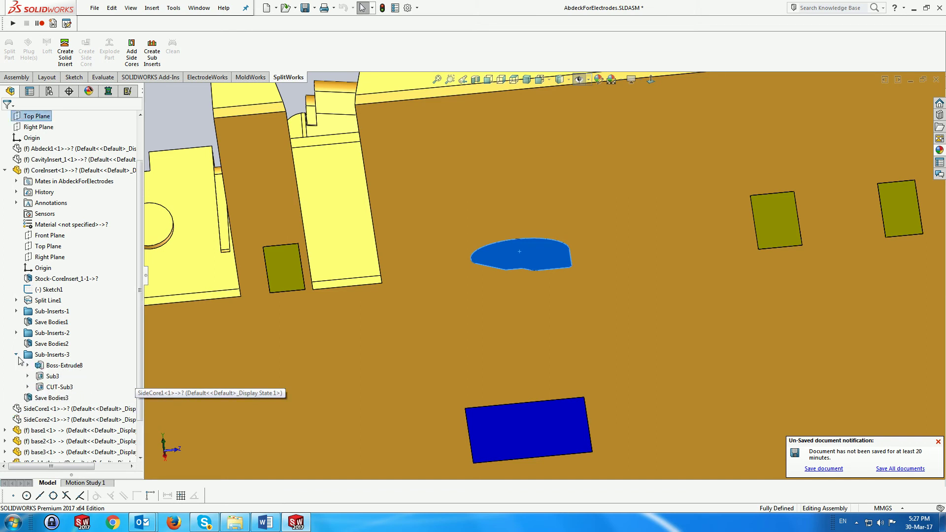
left_click(27, 365)
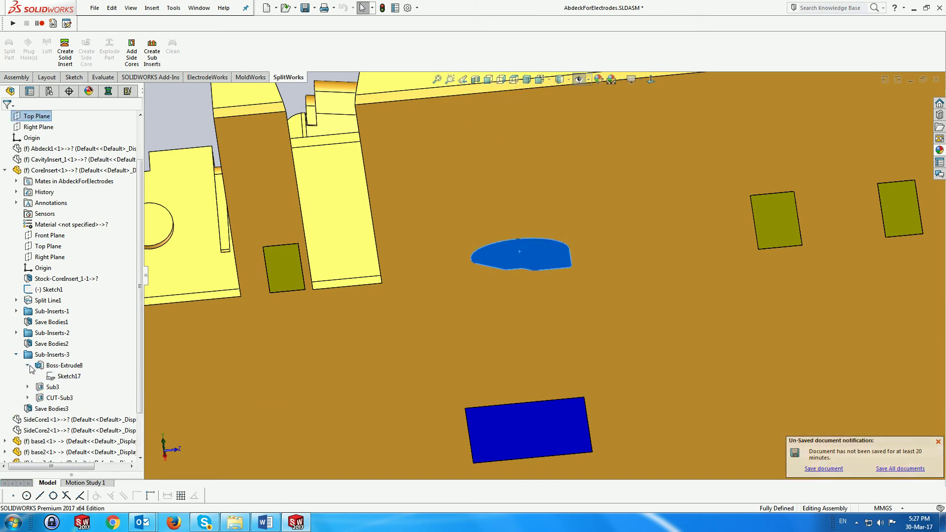
left_click(70, 378)
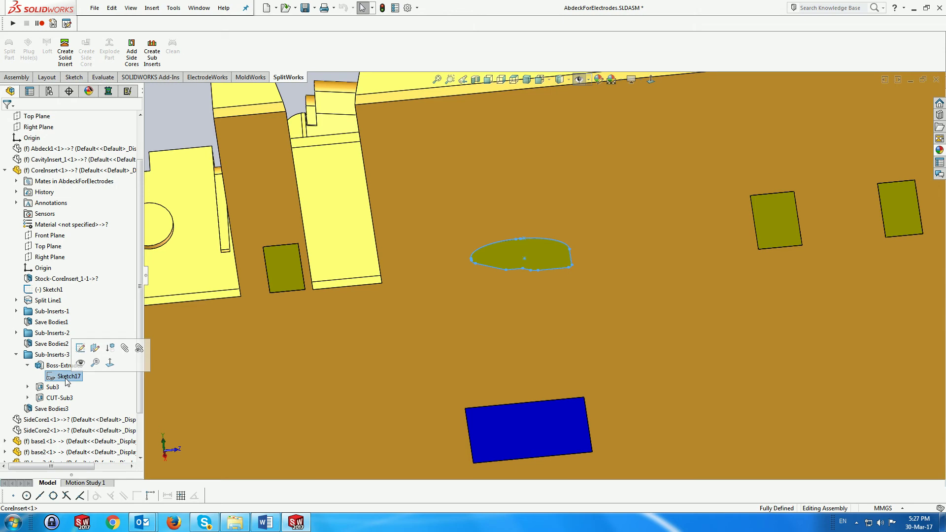
Step: Edit Sketch17 and view its profile face-on from the reverse side, zoomed in
left_click(79, 349)
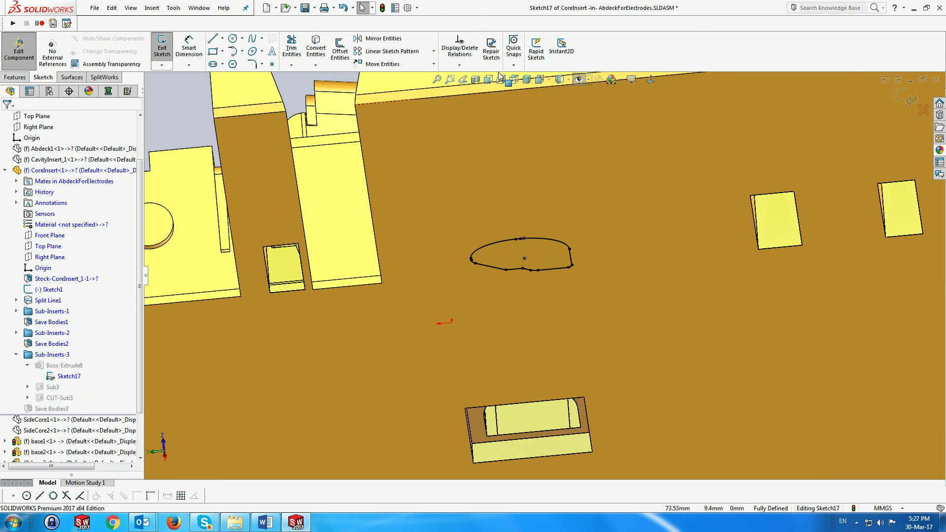
left_click(651, 79)
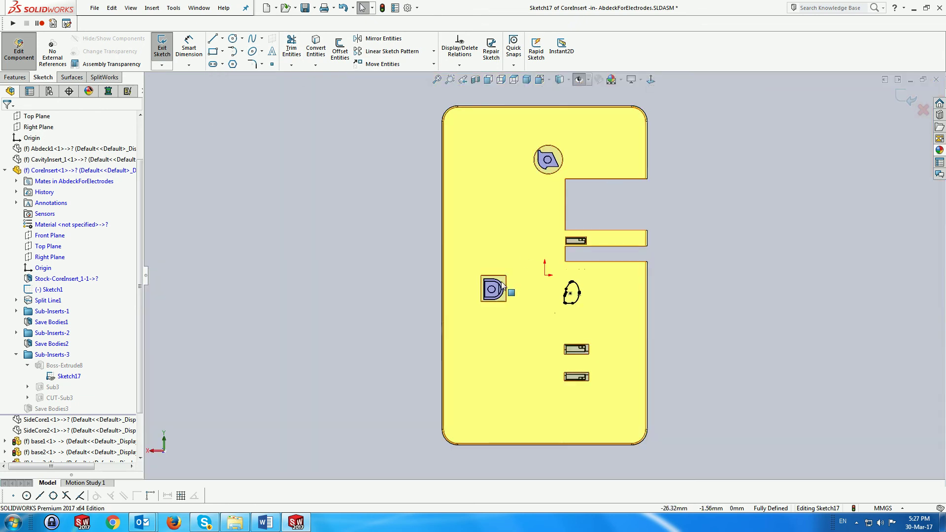
left_click(652, 78)
scroll(527, 295, "down", 5)
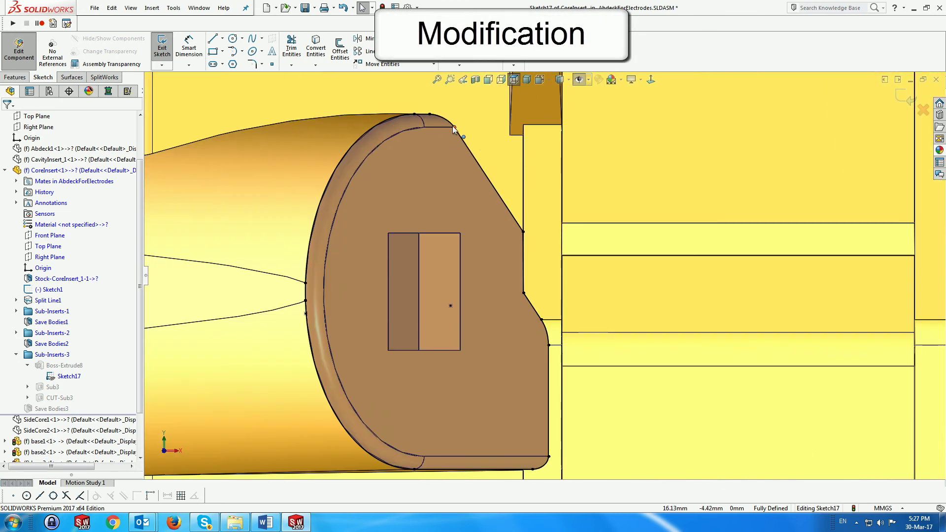
Step: Delete the two splines and three lines on the profile's right side
left_click(447, 124)
left_click(479, 162, "ctrl")
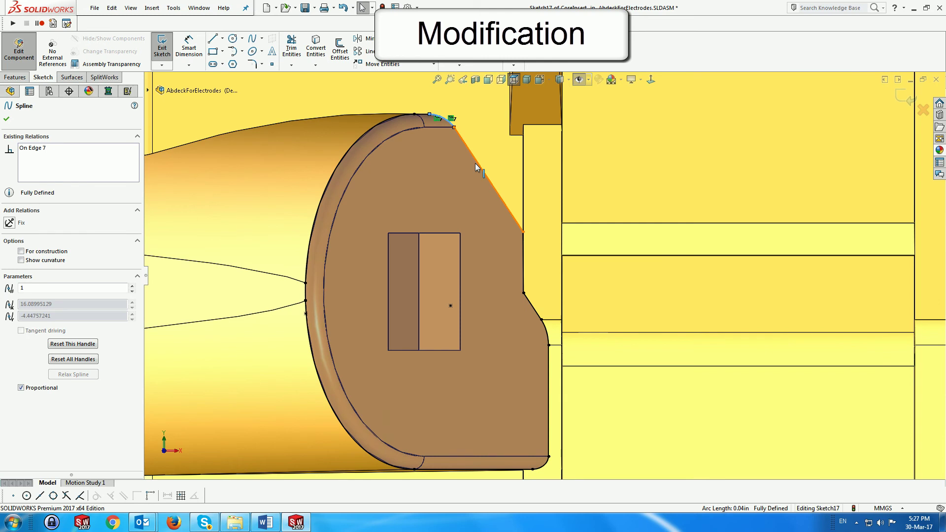
left_click(522, 266, "ctrl")
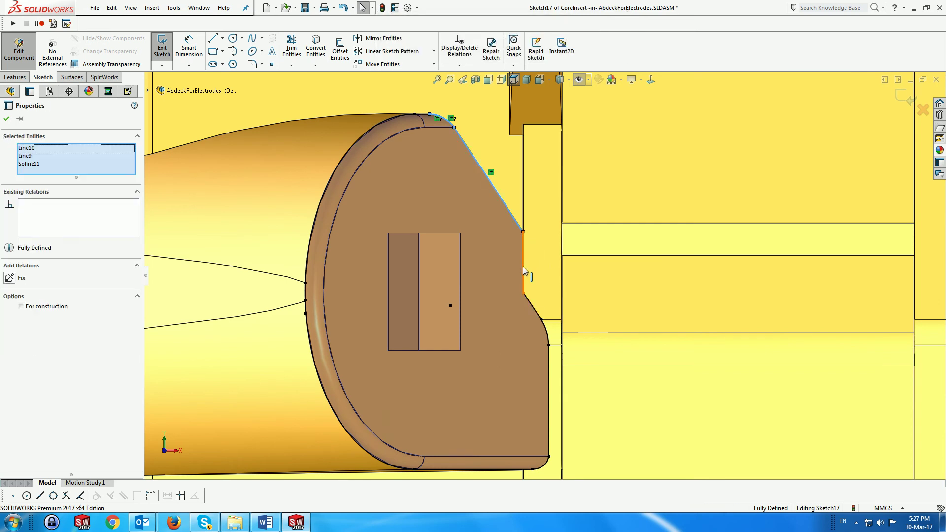
left_click(533, 306, "ctrl")
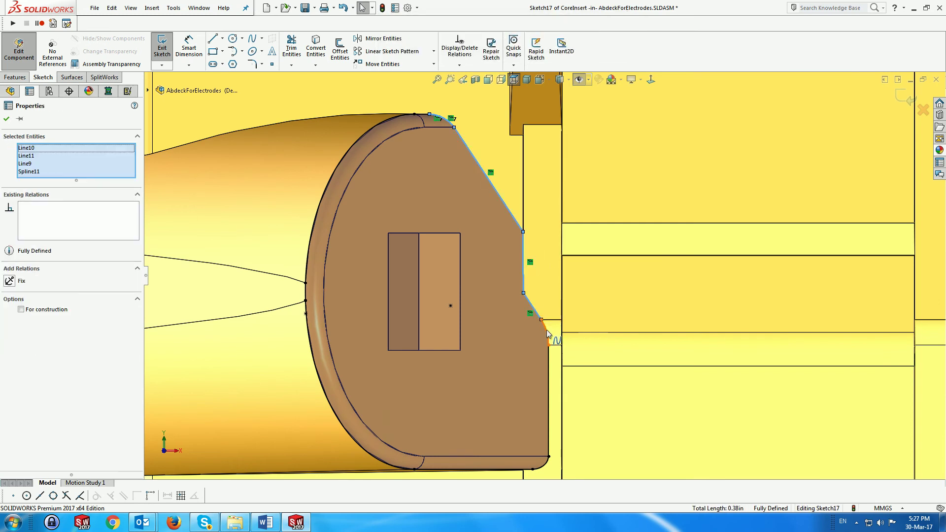
left_click(547, 333, "ctrl")
key("Delete")
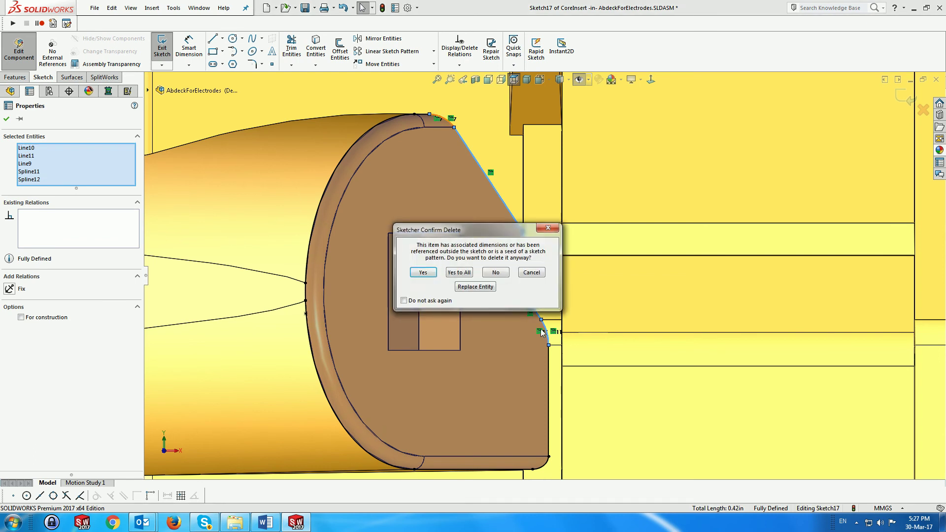
left_click(450, 271)
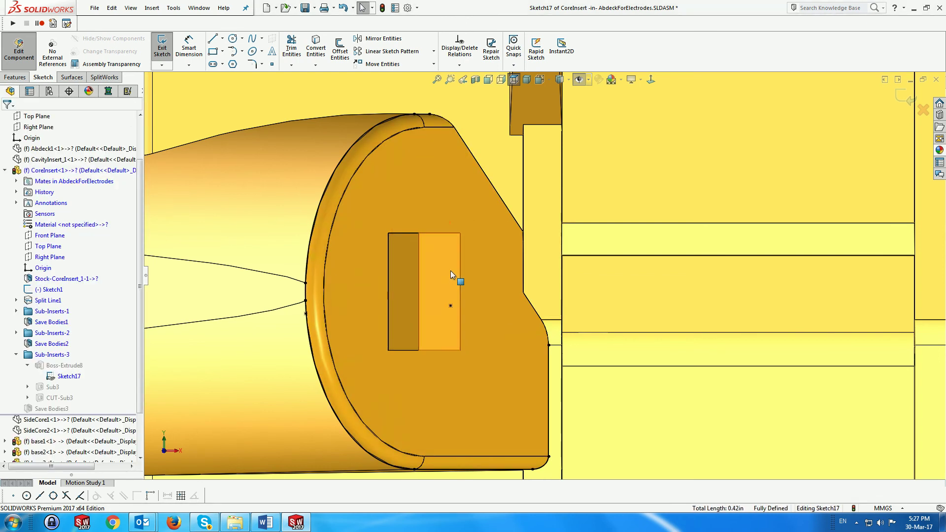
Step: Extend the top edge rightward and raise the vertical line's lower endpoint to a new corner
left_click(456, 114)
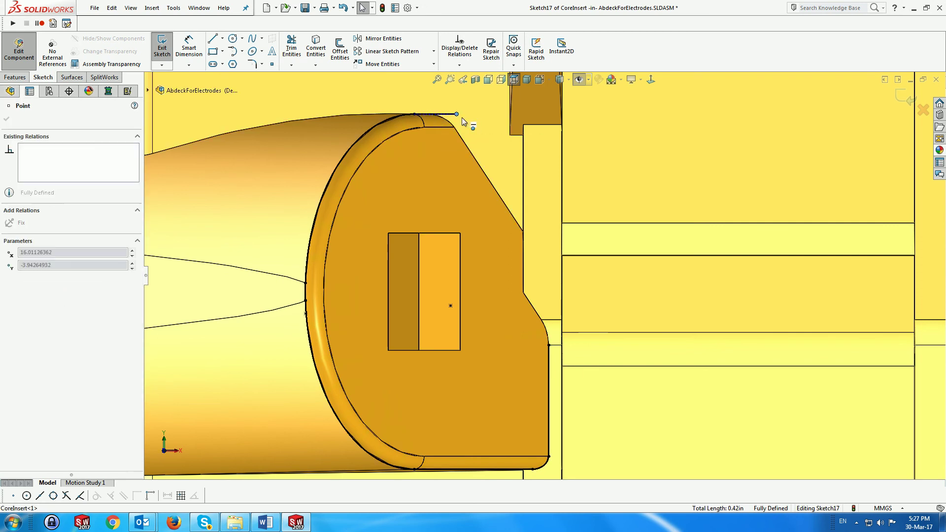
left_click_drag(508, 116, 548, 115)
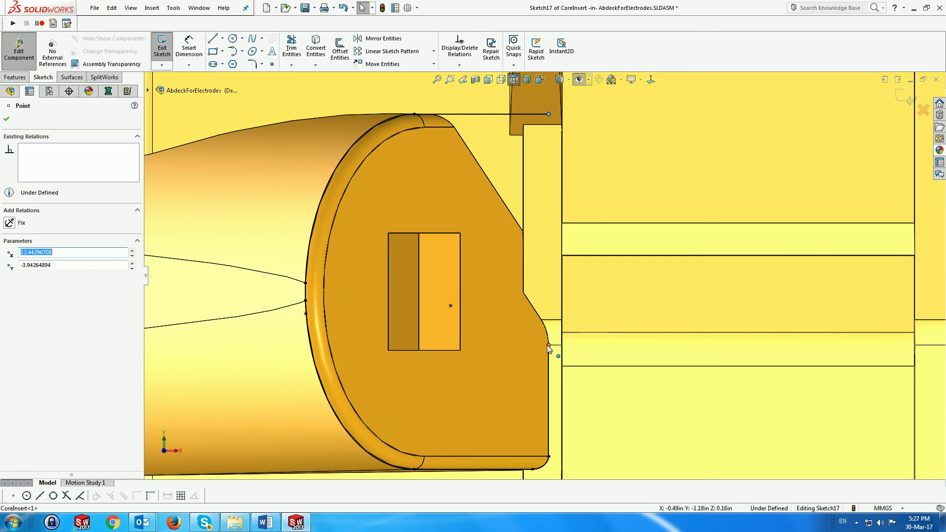
left_click_drag(547, 345, 570, 227)
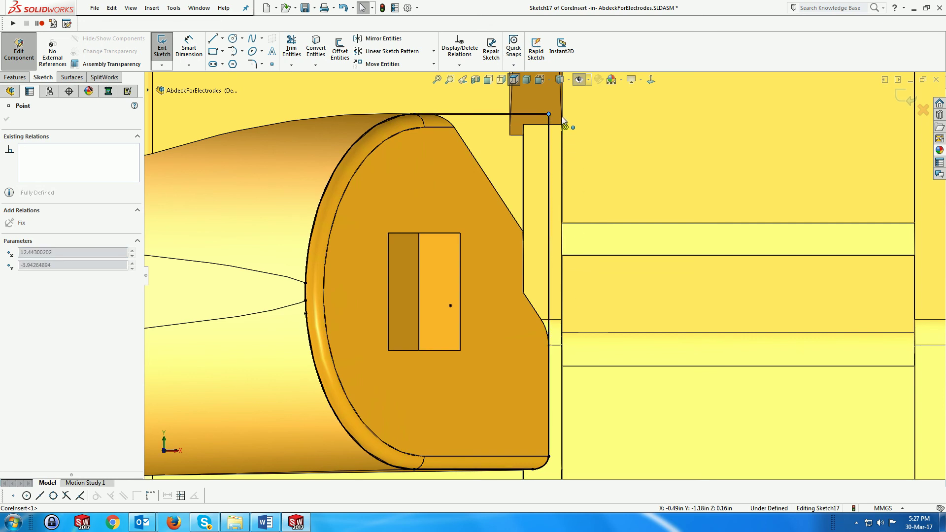
key("Escape")
Step: Exit Sketch17 and stop editing the component to rebuild Sub3 in the assembly
scroll(544, 230, "up", 5)
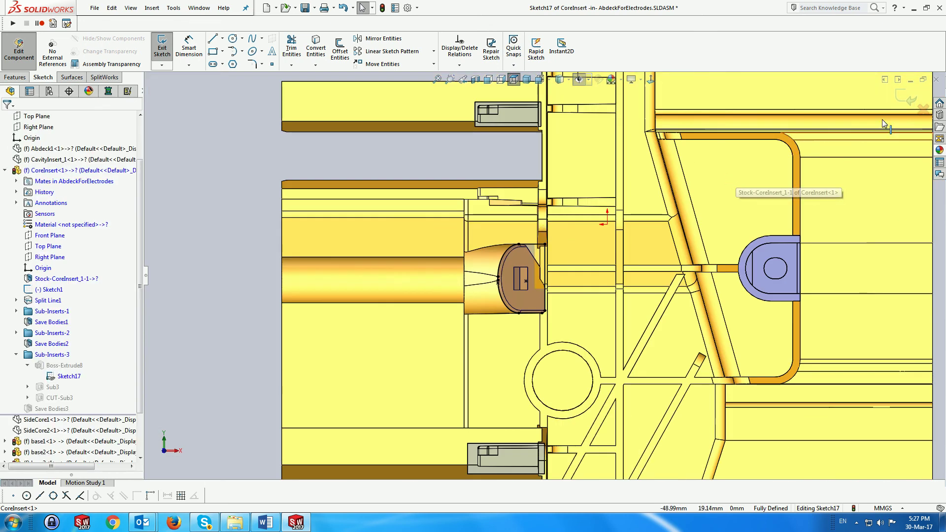
left_click(911, 101)
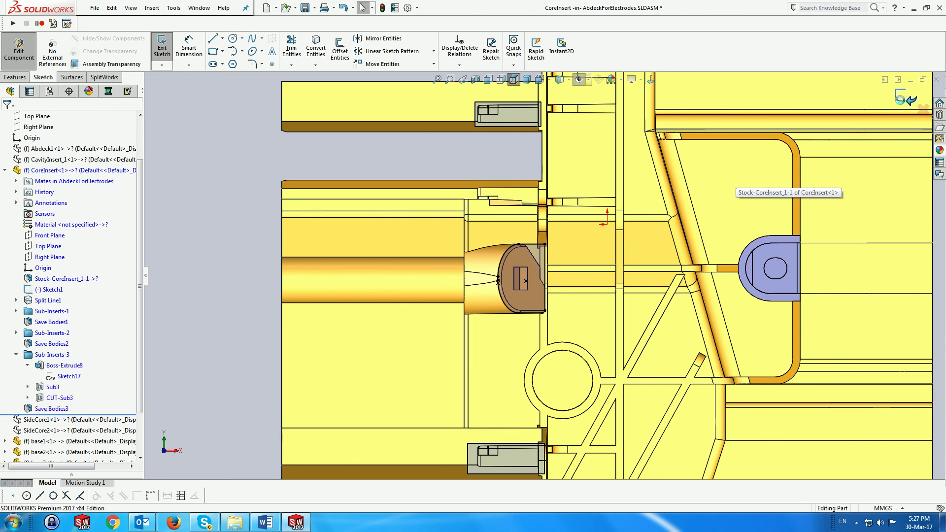
left_click(914, 100)
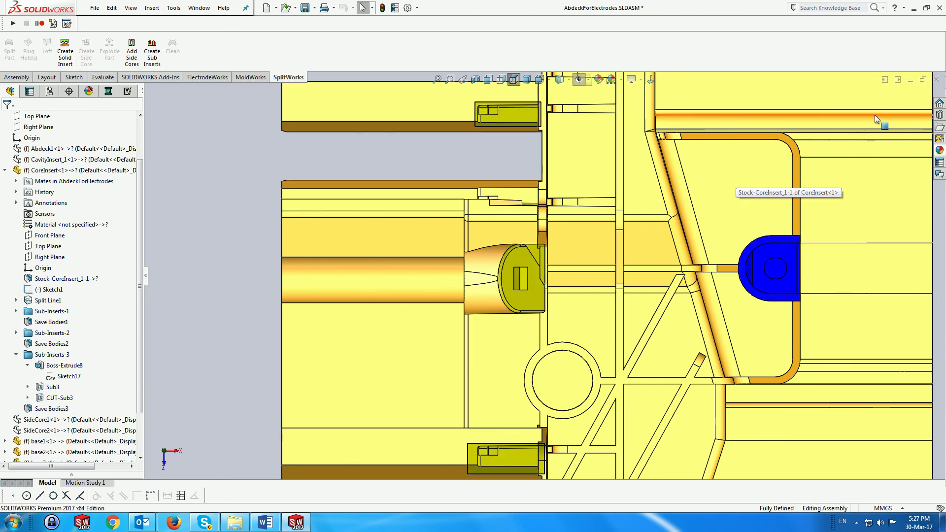
Step: Isolate the Sub3 sub-insert to inspect its new shape, then restore the full assembly
middle_click_drag(548, 173, 591, 237)
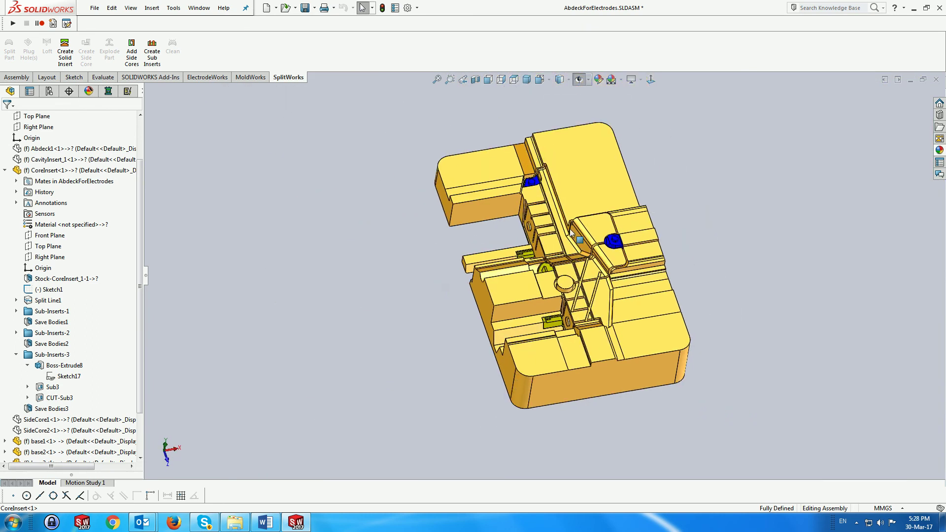
scroll(476, 222, "down", 5)
right_click(476, 221)
left_click(508, 273)
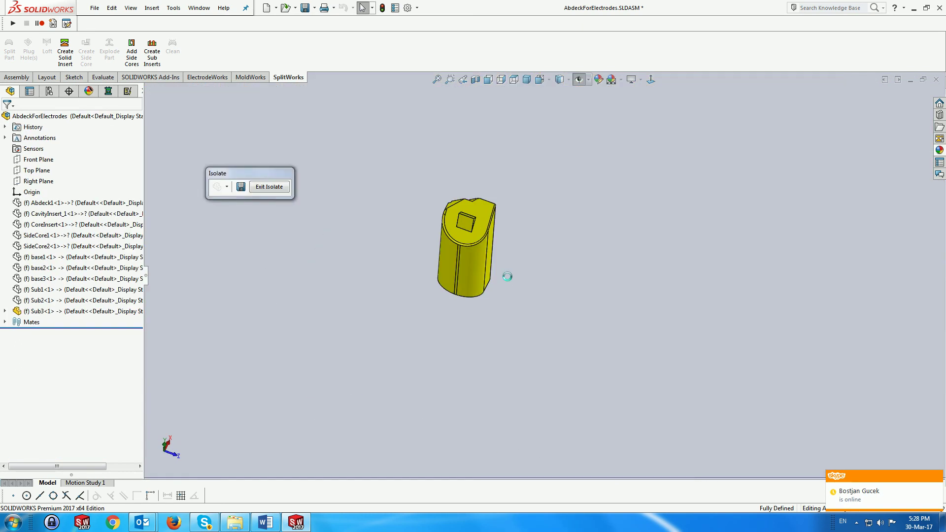
middle_click_drag(497, 274, 536, 251)
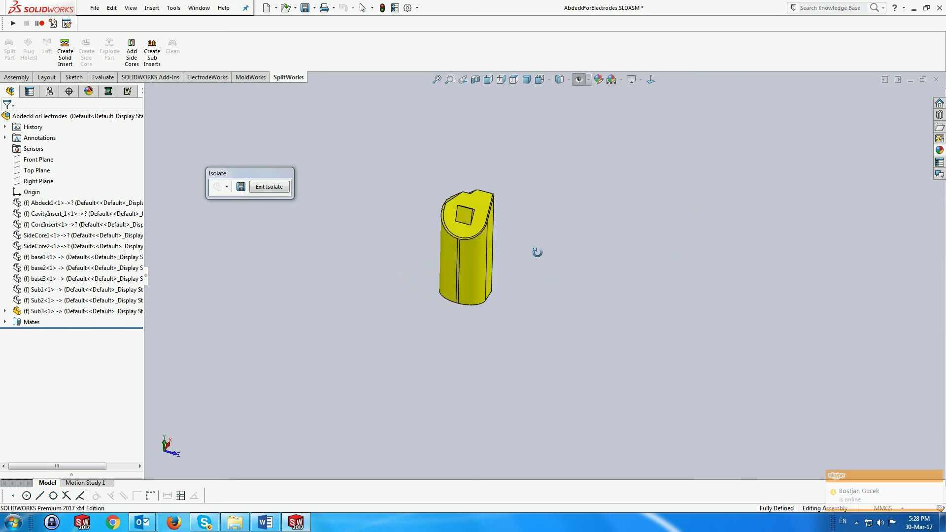
left_click(269, 187)
scroll(399, 258, "up", 4)
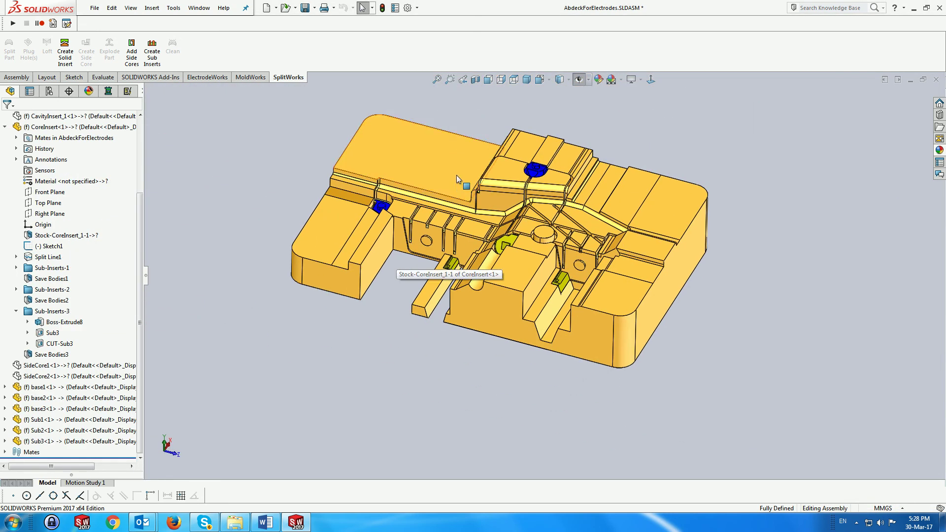
scroll(458, 173, "down", 3)
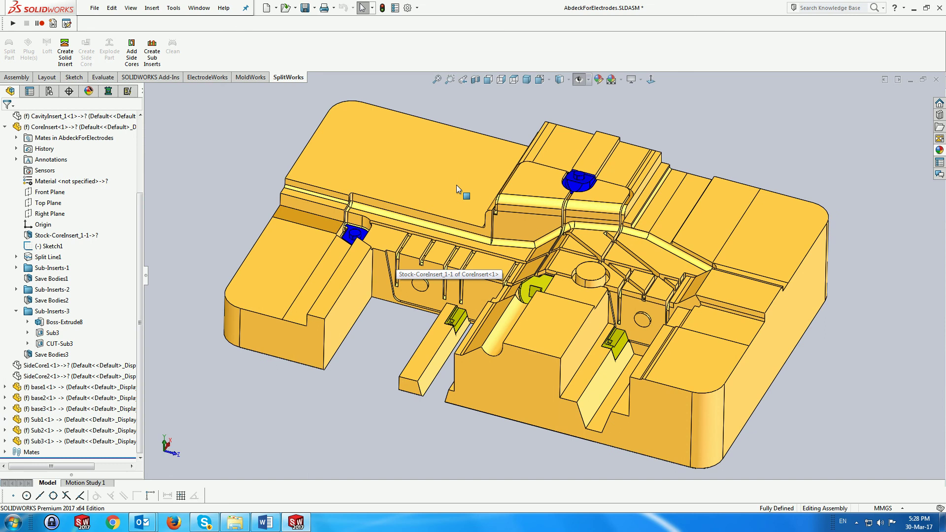